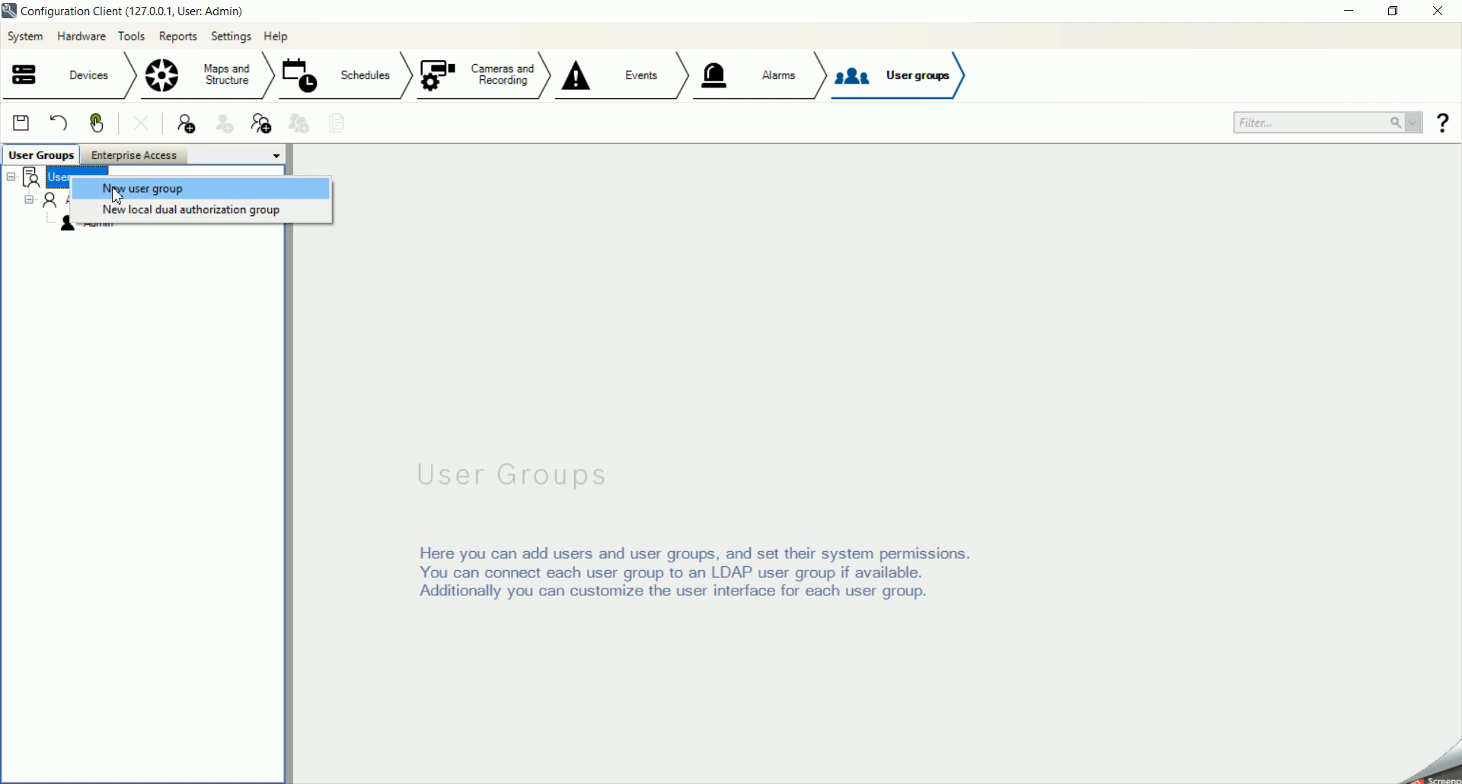
Step: Create a user group named "People who are not allowed to delete video"
{"action": "left_click", "coordinate": [118, 189]}
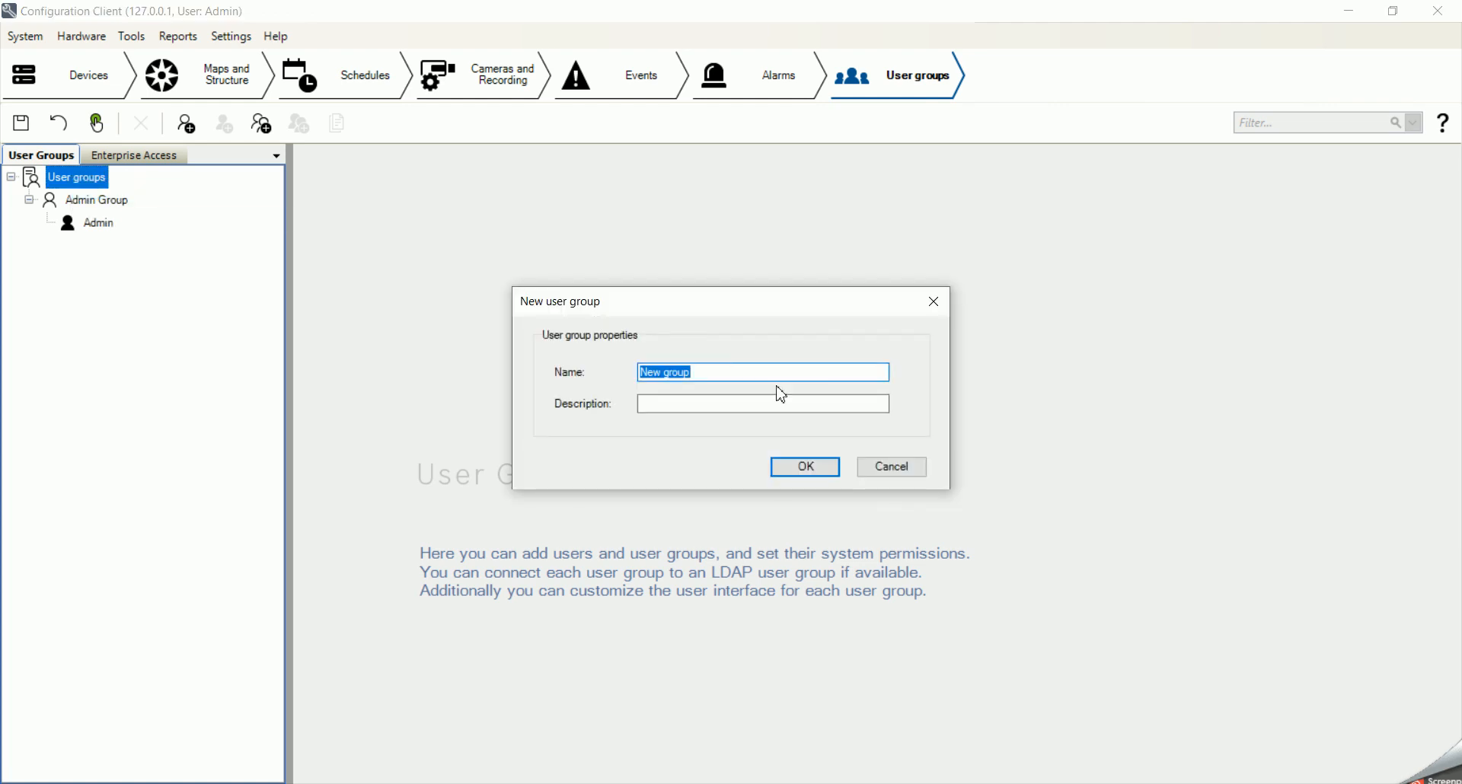
{"action": "type", "text": "People who are not allowed to dele"}
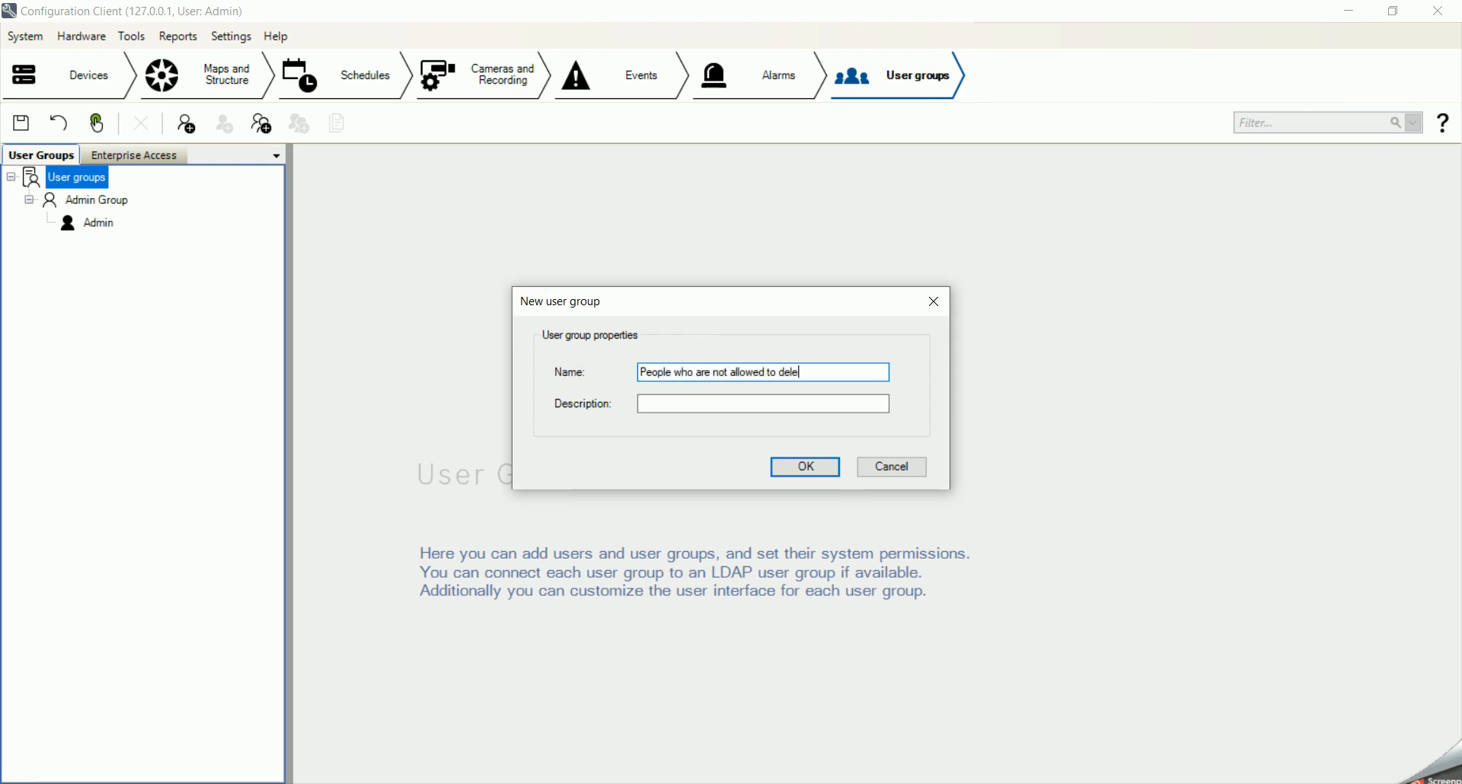
{"action": "type", "text": "te video"}
{"action": "left_click", "coordinate": [789, 470]}
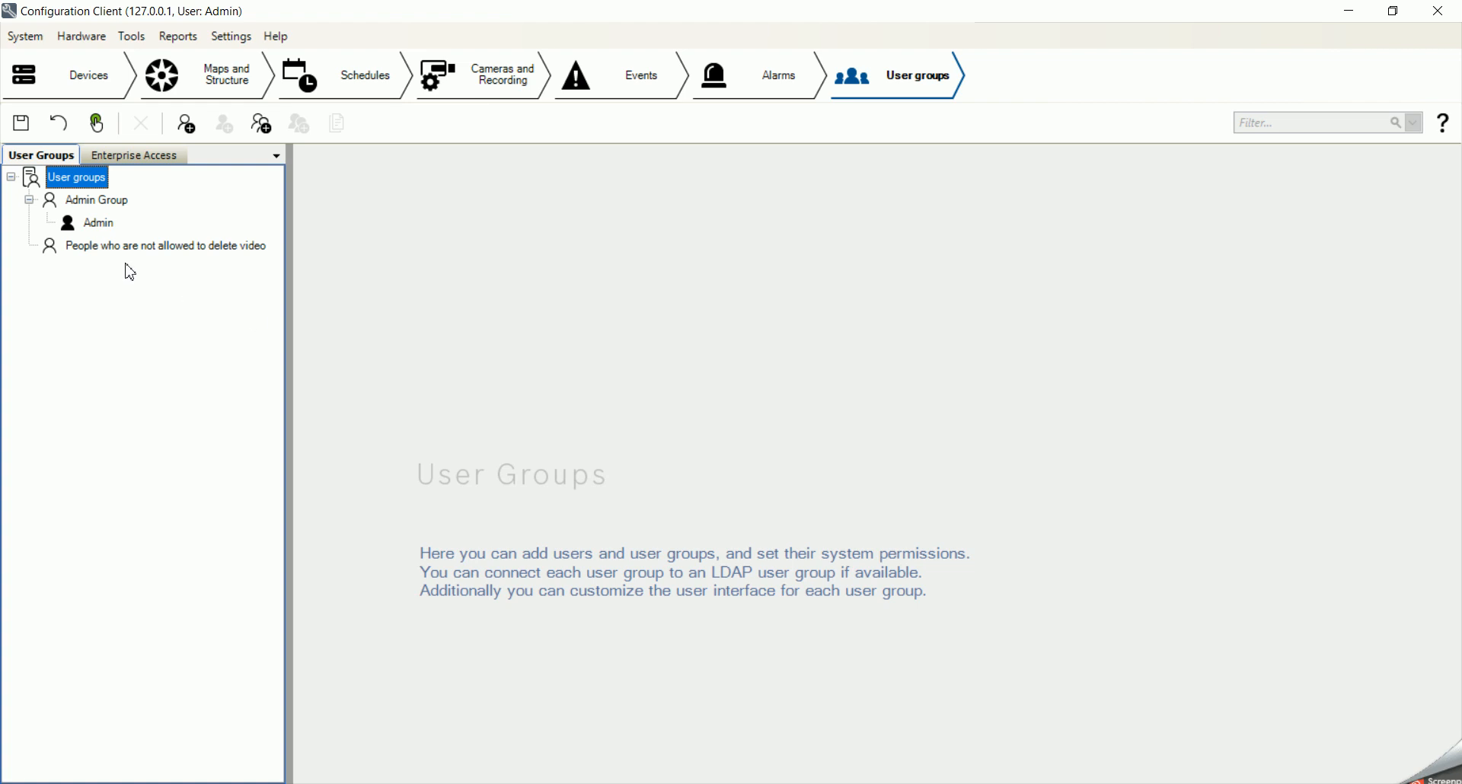
Step: Remove the Export video and Delete video operator permissions from the group that is not allowed to delete video
{"action": "left_click", "coordinate": [109, 248]}
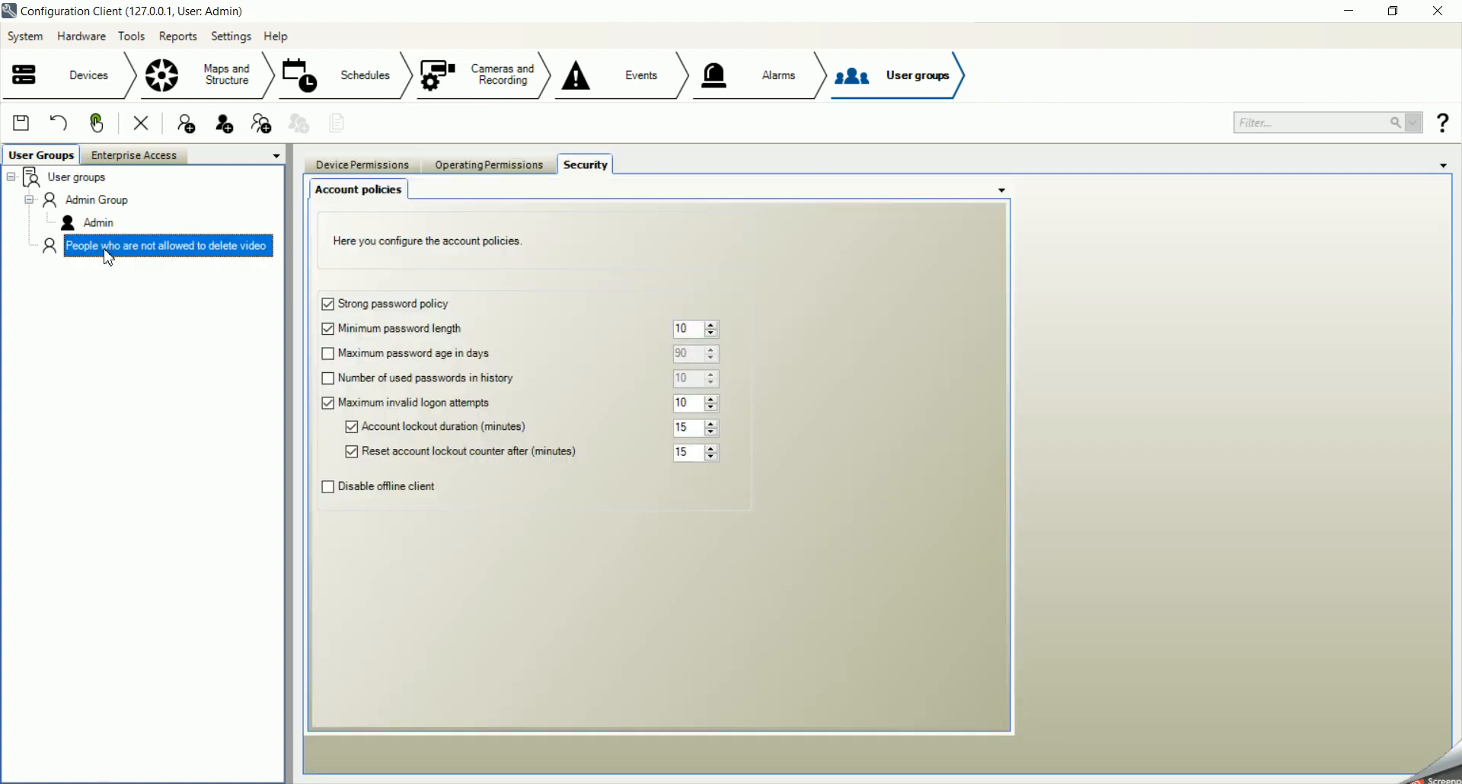
{"action": "left_click", "coordinate": [473, 166]}
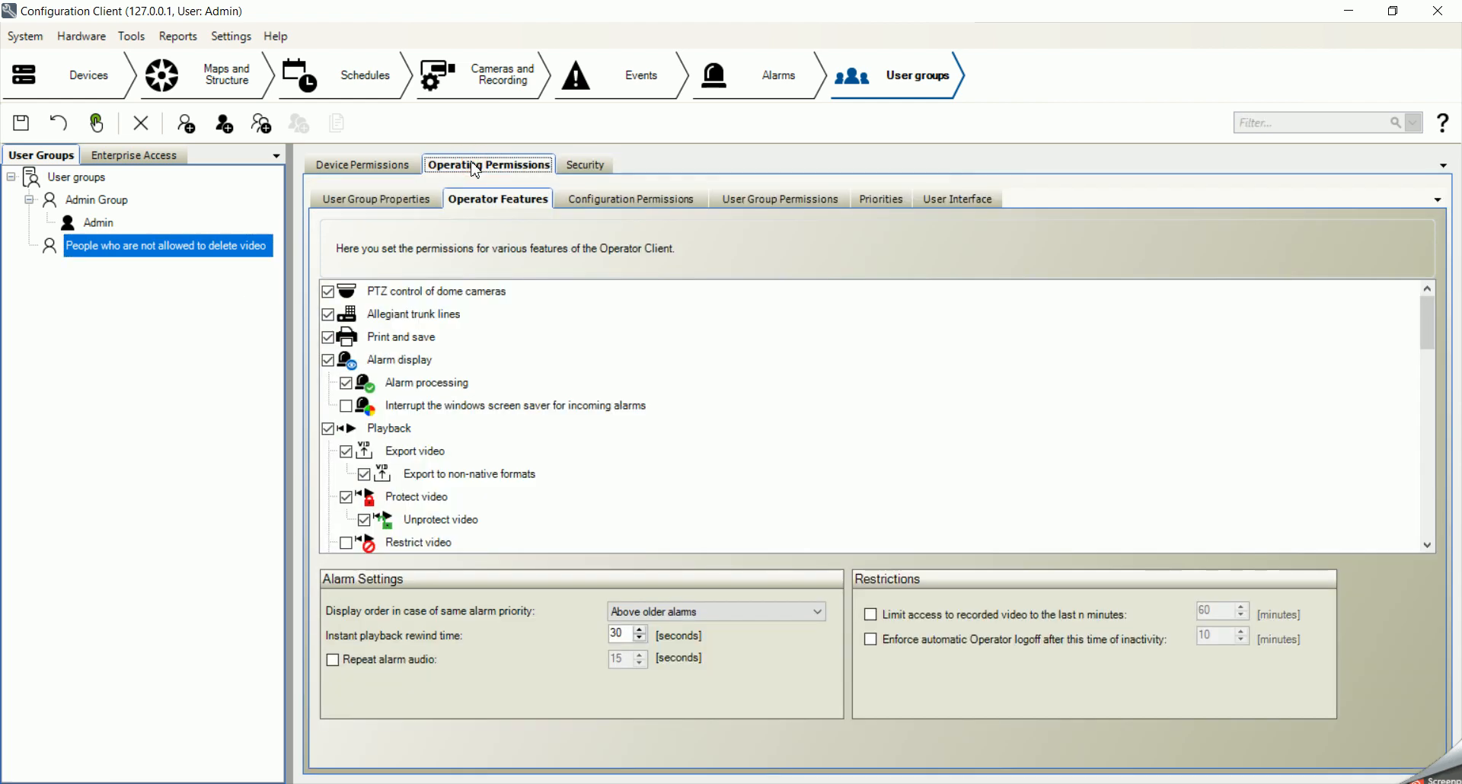
{"action": "left_click", "coordinate": [490, 201]}
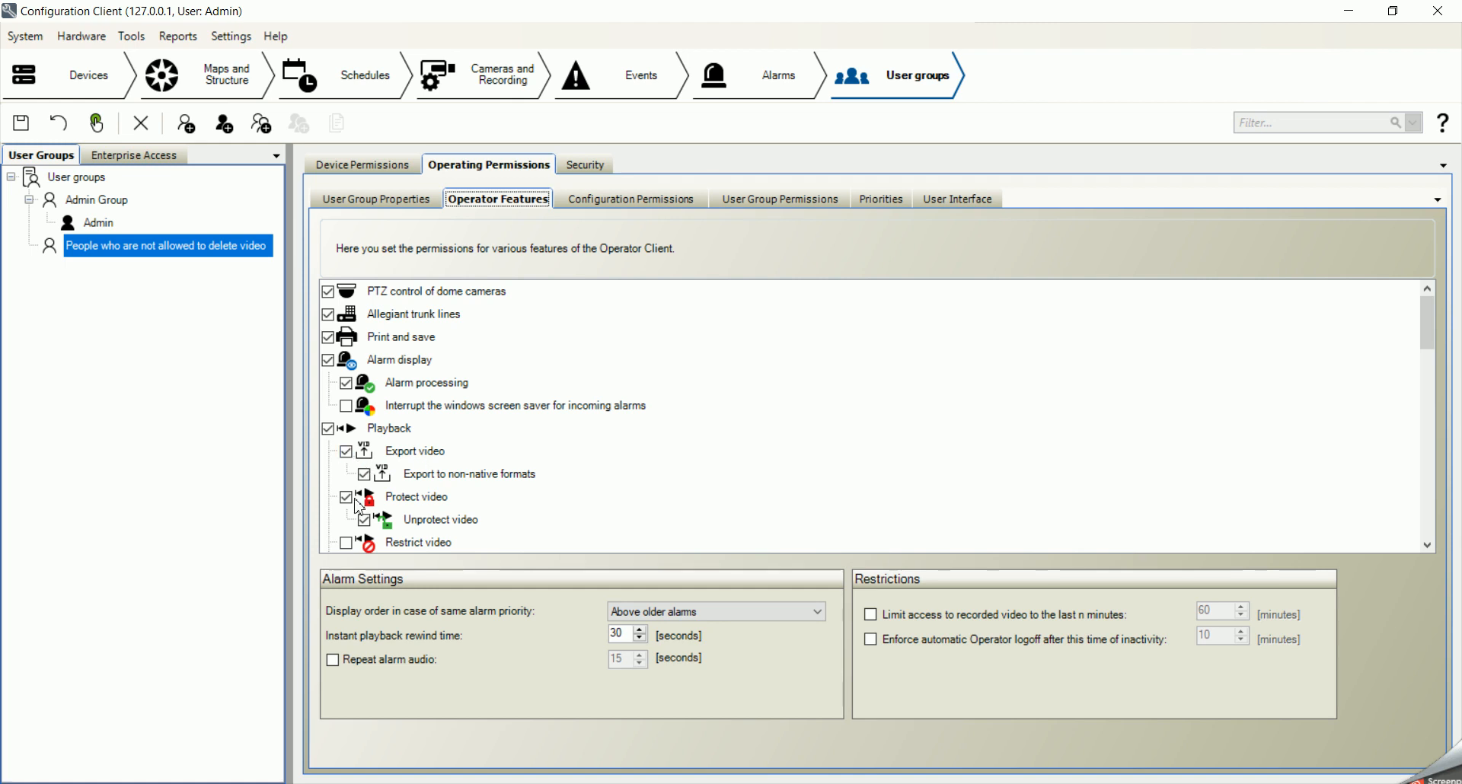
{"action": "left_click", "coordinate": [348, 454]}
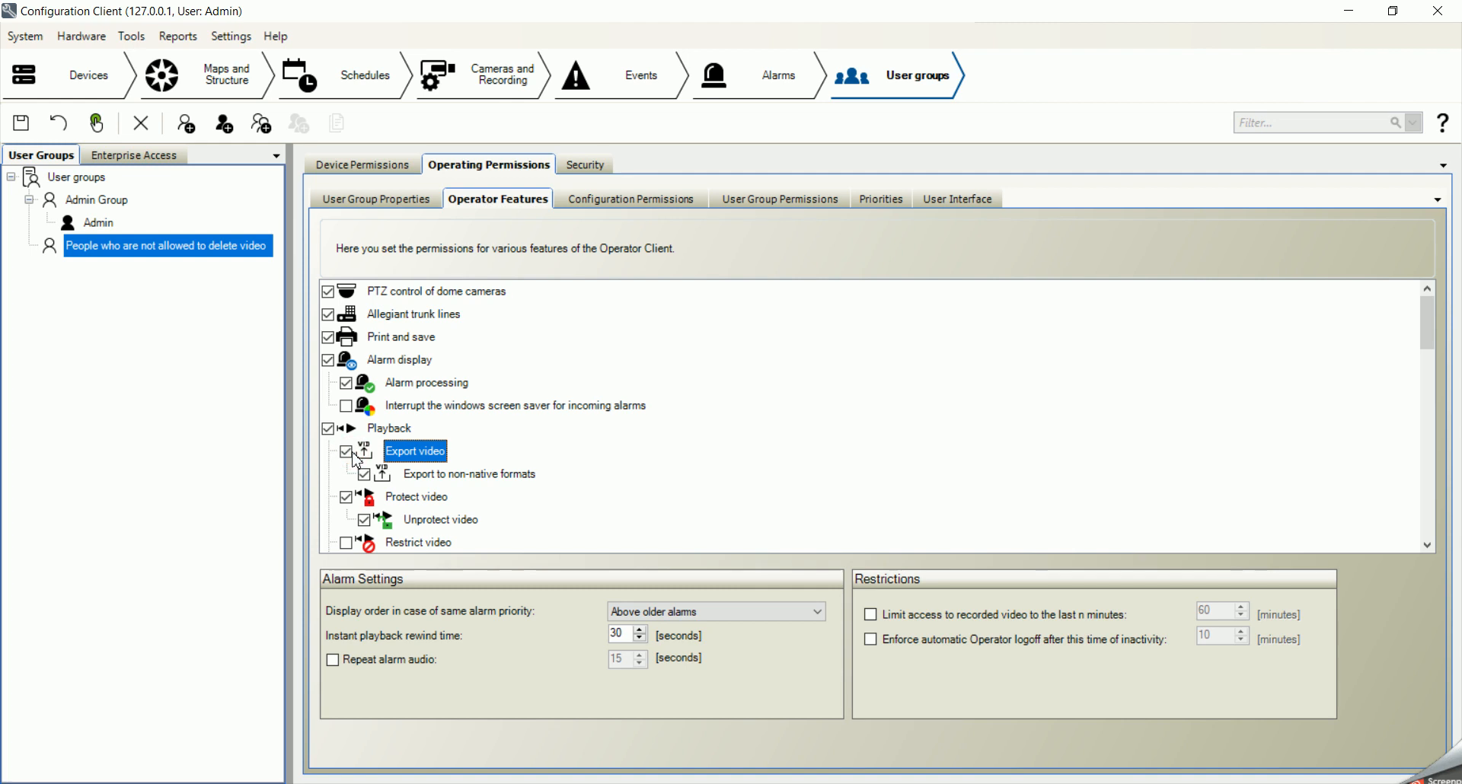
{"action": "left_click", "coordinate": [347, 452]}
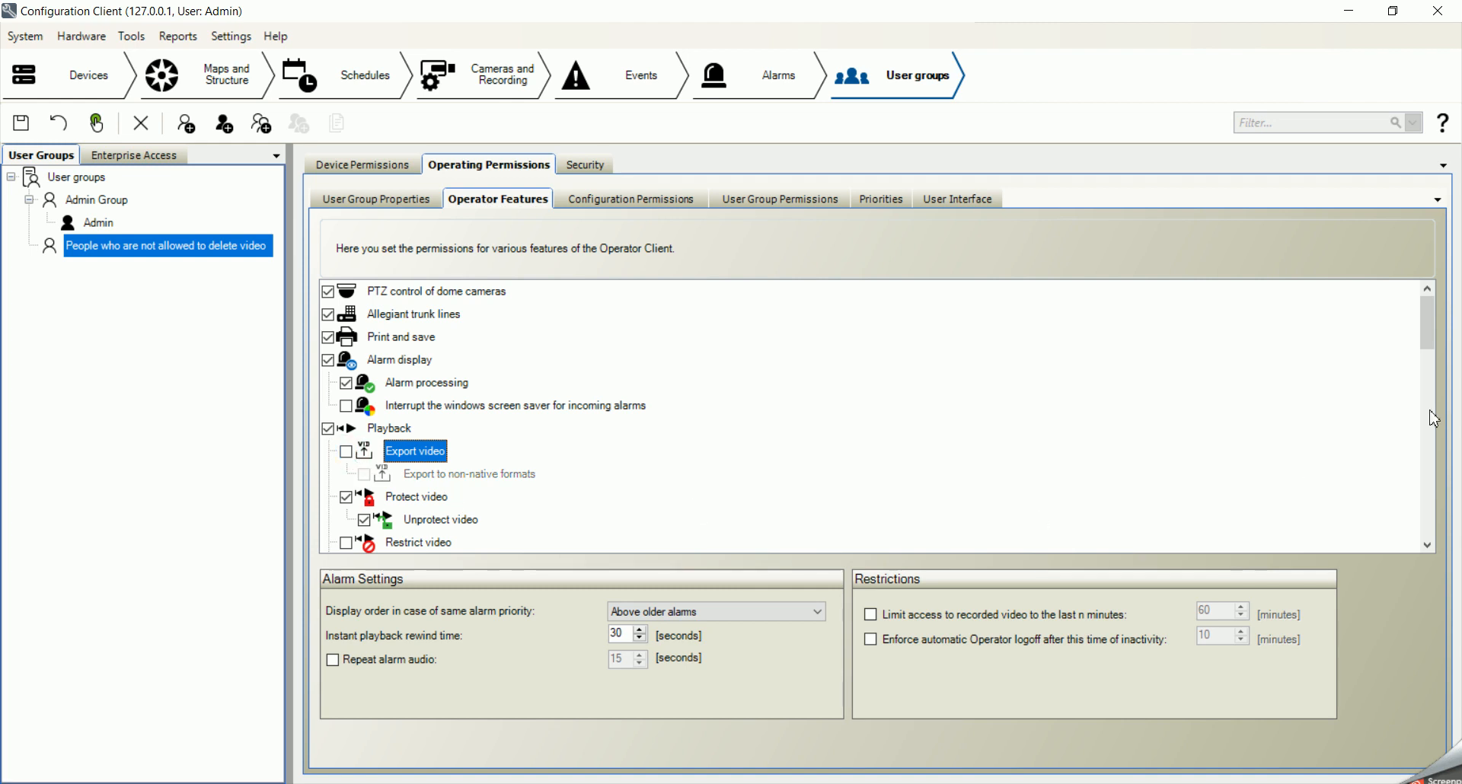
{"action": "left_click_drag", "start_coordinate": [1431, 330], "coordinate": [1428, 351]}
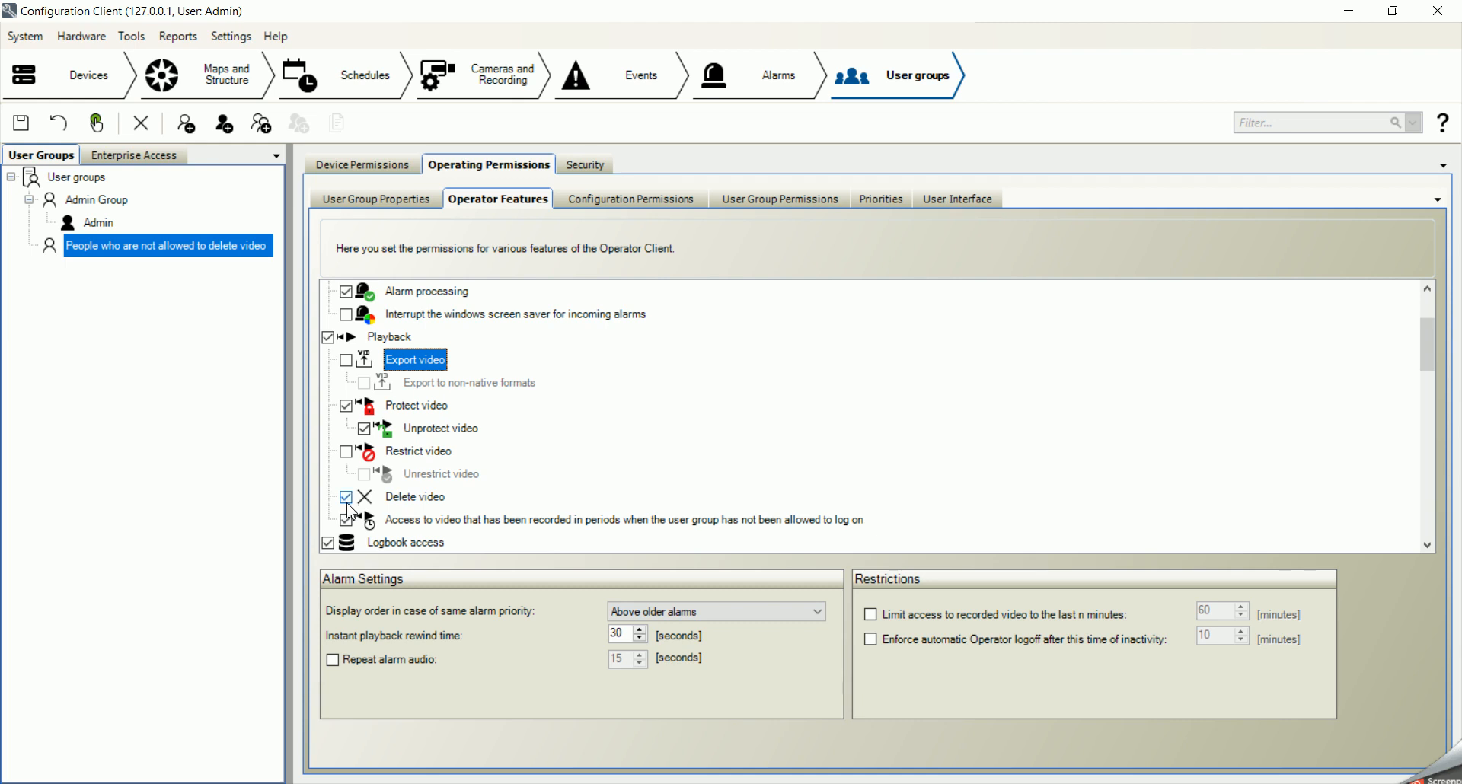
{"action": "left_click", "coordinate": [347, 498]}
Step: In the group's account policies, lower the minimum password length to 8, disable it and the strong password policy, and save
{"action": "left_click", "coordinate": [587, 166]}
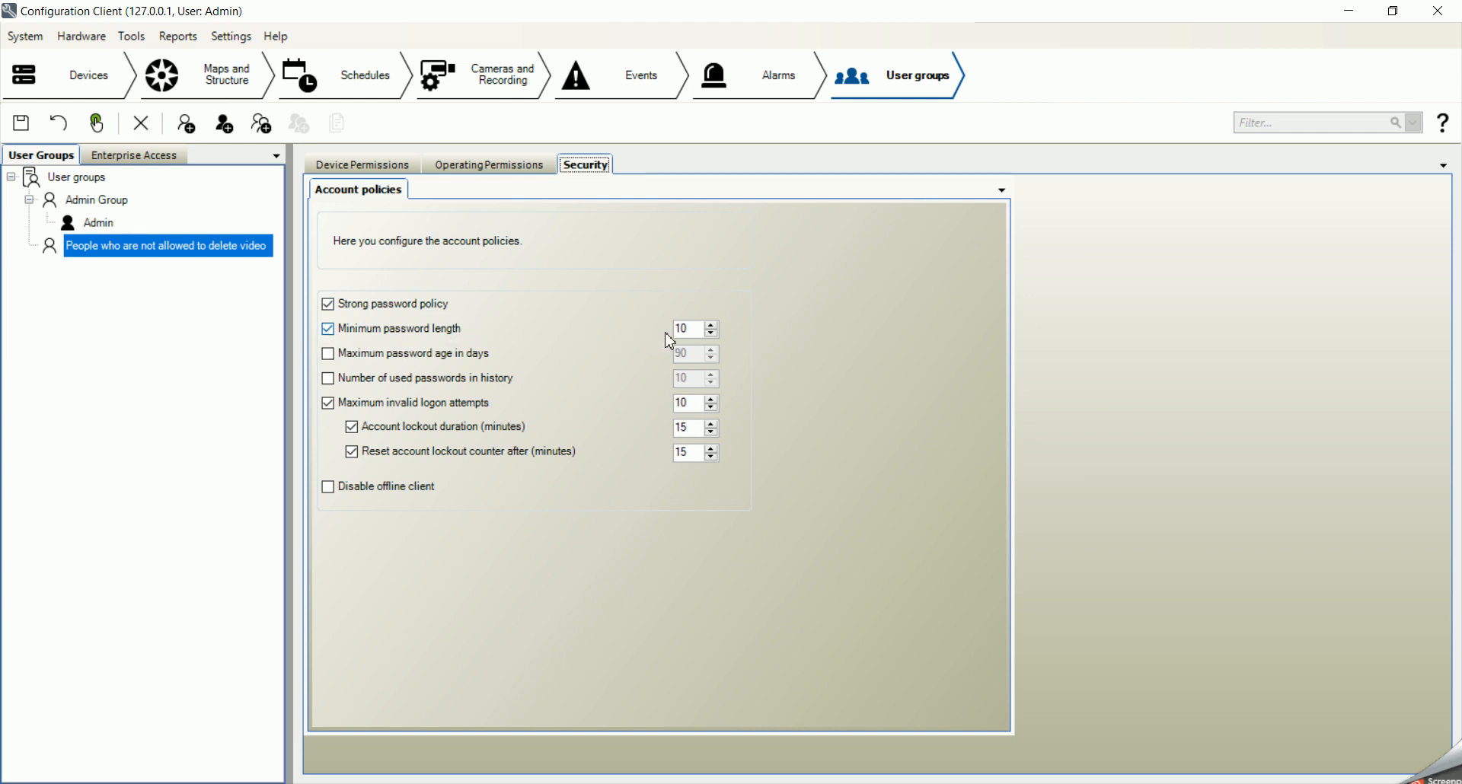
{"action": "left_click", "coordinate": [709, 335]}
{"action": "left_click", "coordinate": [709, 335]}
{"action": "left_click", "coordinate": [328, 329]}
{"action": "left_click", "coordinate": [328, 306]}
{"action": "left_click", "coordinate": [21, 129]}
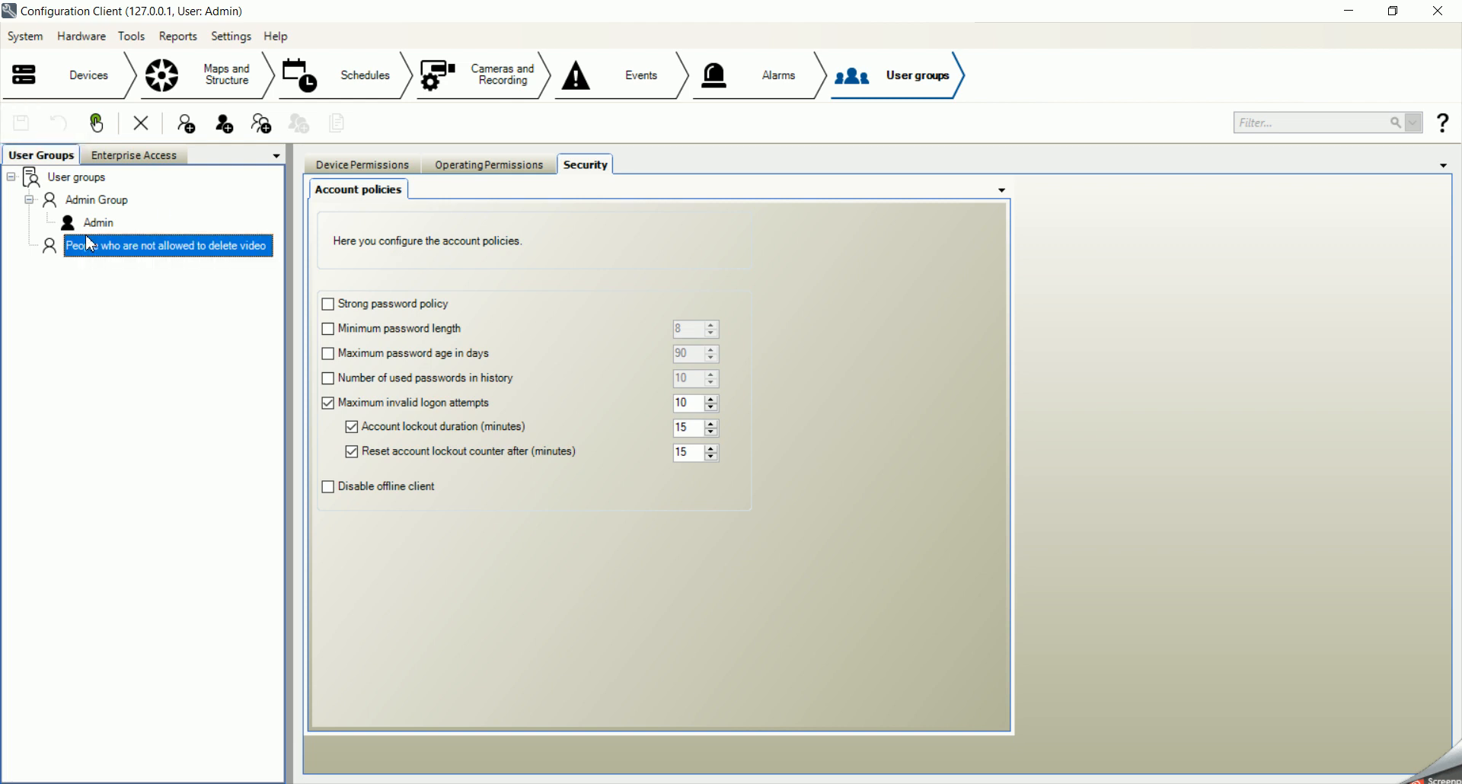
Step: Add a new user to the group not allowed to delete video and rename it with the person's first name
{"action": "right_click", "coordinate": [124, 254]}
{"action": "left_click", "coordinate": [172, 257]}
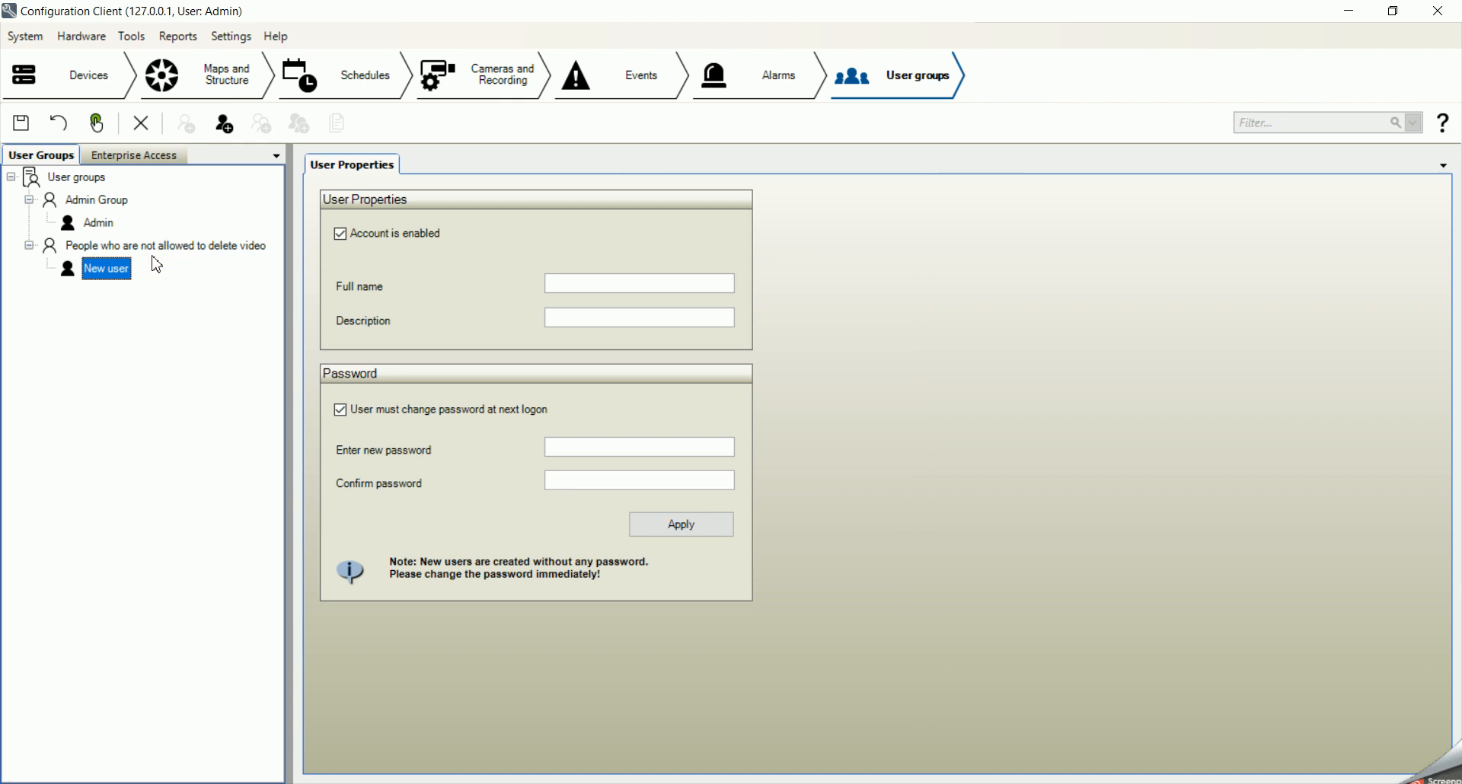
{"action": "right_click", "coordinate": [113, 269]}
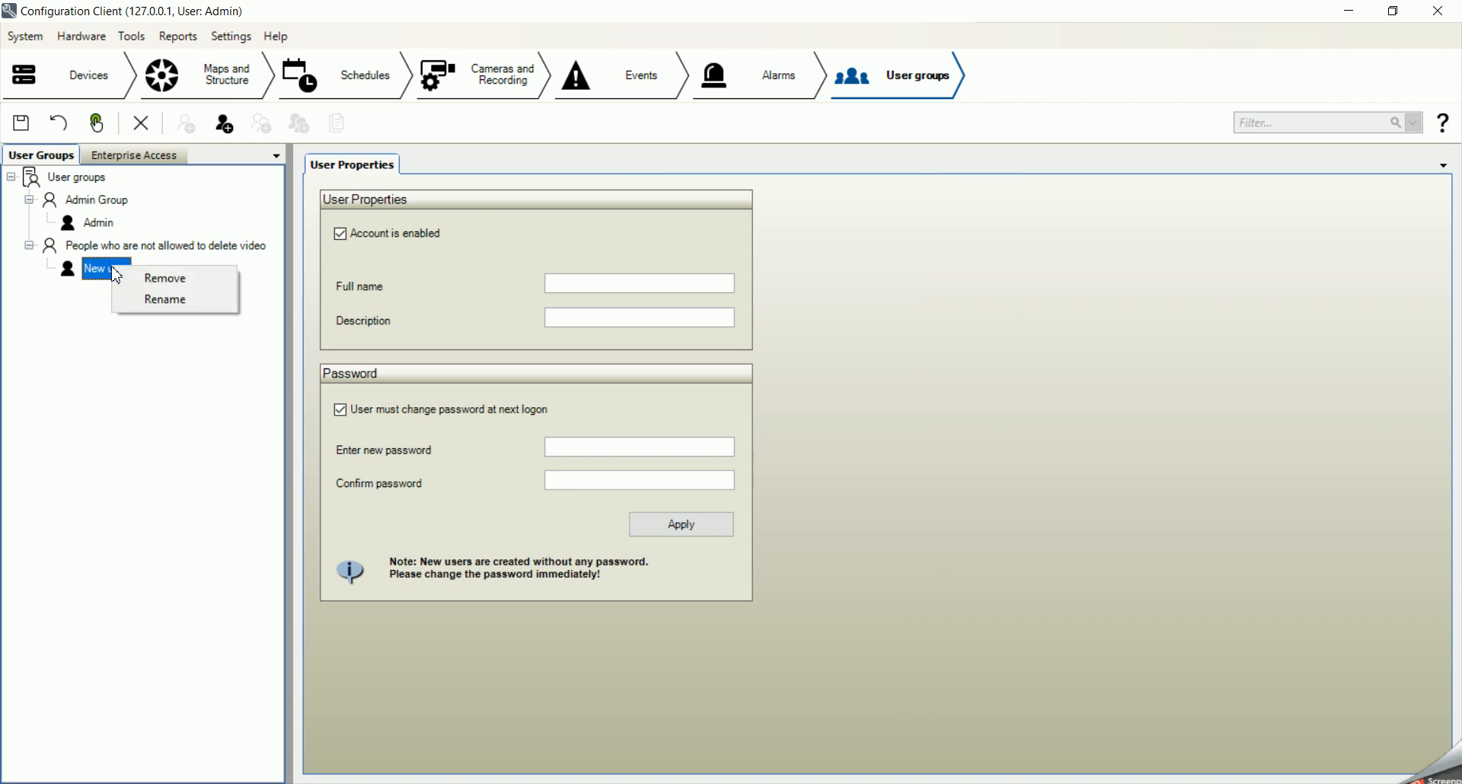
{"action": "left_click", "coordinate": [165, 299]}
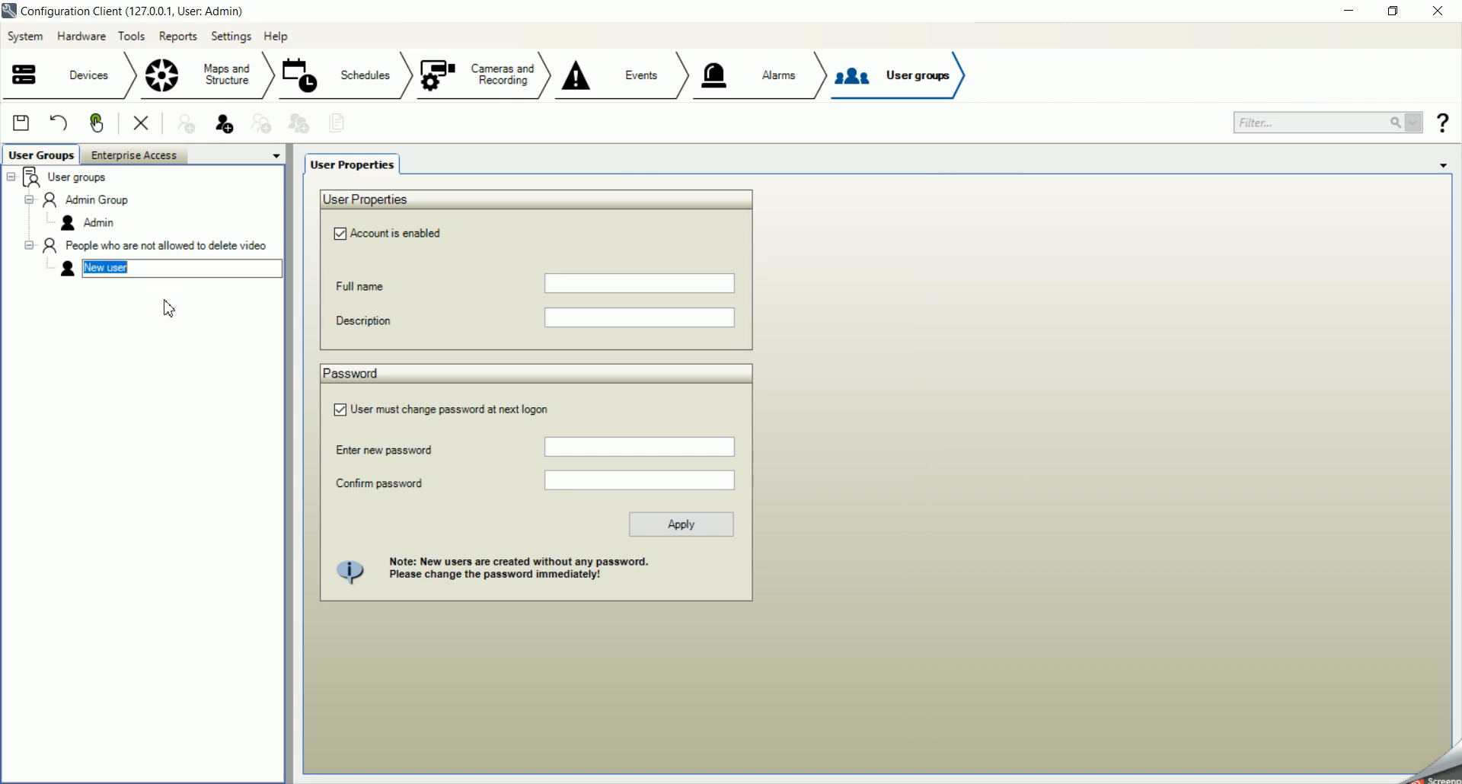
{"action": "type", "text": "Nico"}
Step: Disable the forced password change at next logon for this user, then enter, confirm and apply the account password
{"action": "left_click", "coordinate": [341, 412]}
{"action": "left_click", "coordinate": [593, 449]}
{"action": "type", "text": "****"}
{"action": "left_click", "coordinate": [591, 479]}
{"action": "type", "text": "****"}
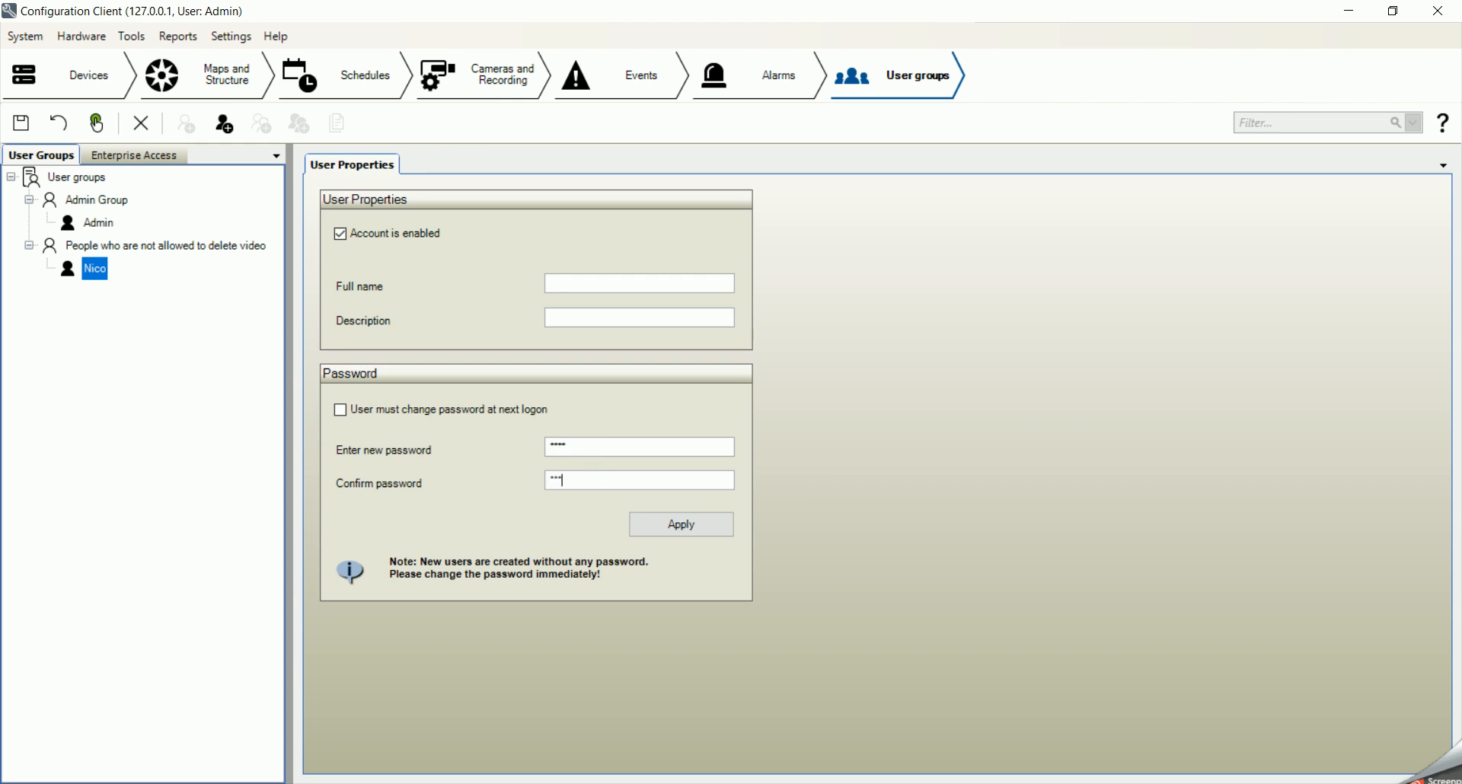
{"action": "left_click", "coordinate": [710, 529]}
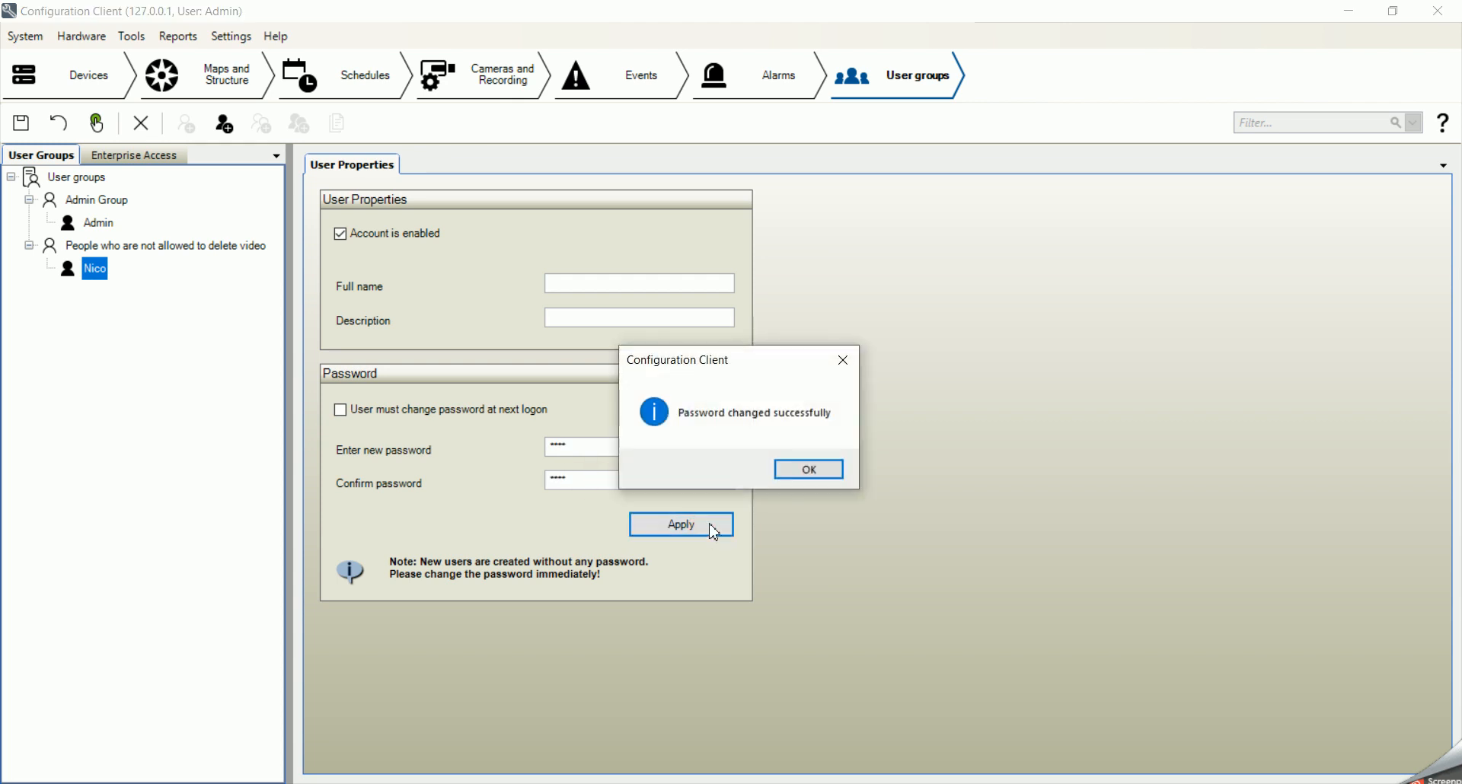
{"action": "left_click", "coordinate": [793, 467]}
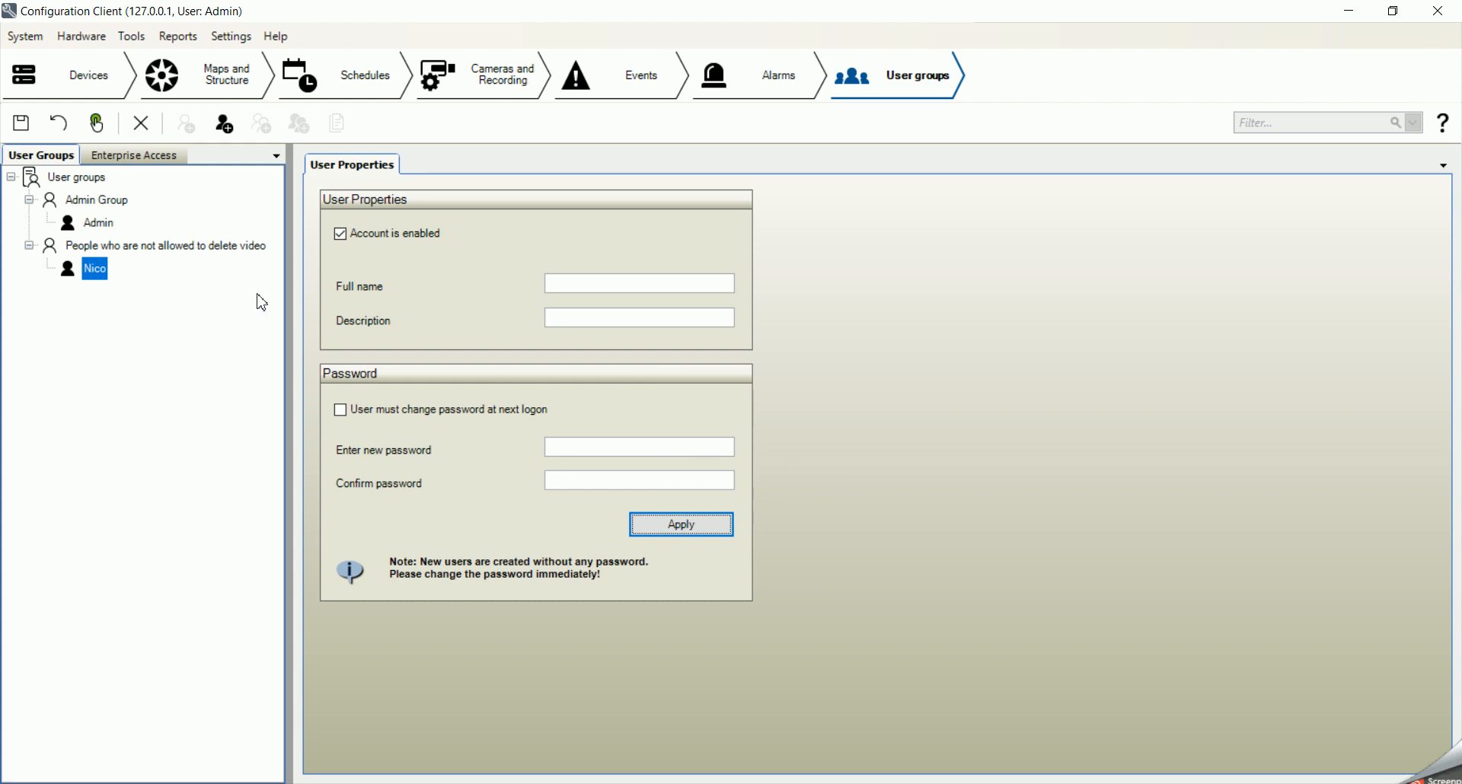
Step: Add a second user to the group not allowed to delete video, entering the person's name as full name and user name
{"action": "right_click", "coordinate": [180, 257]}
{"action": "left_click", "coordinate": [208, 261]}
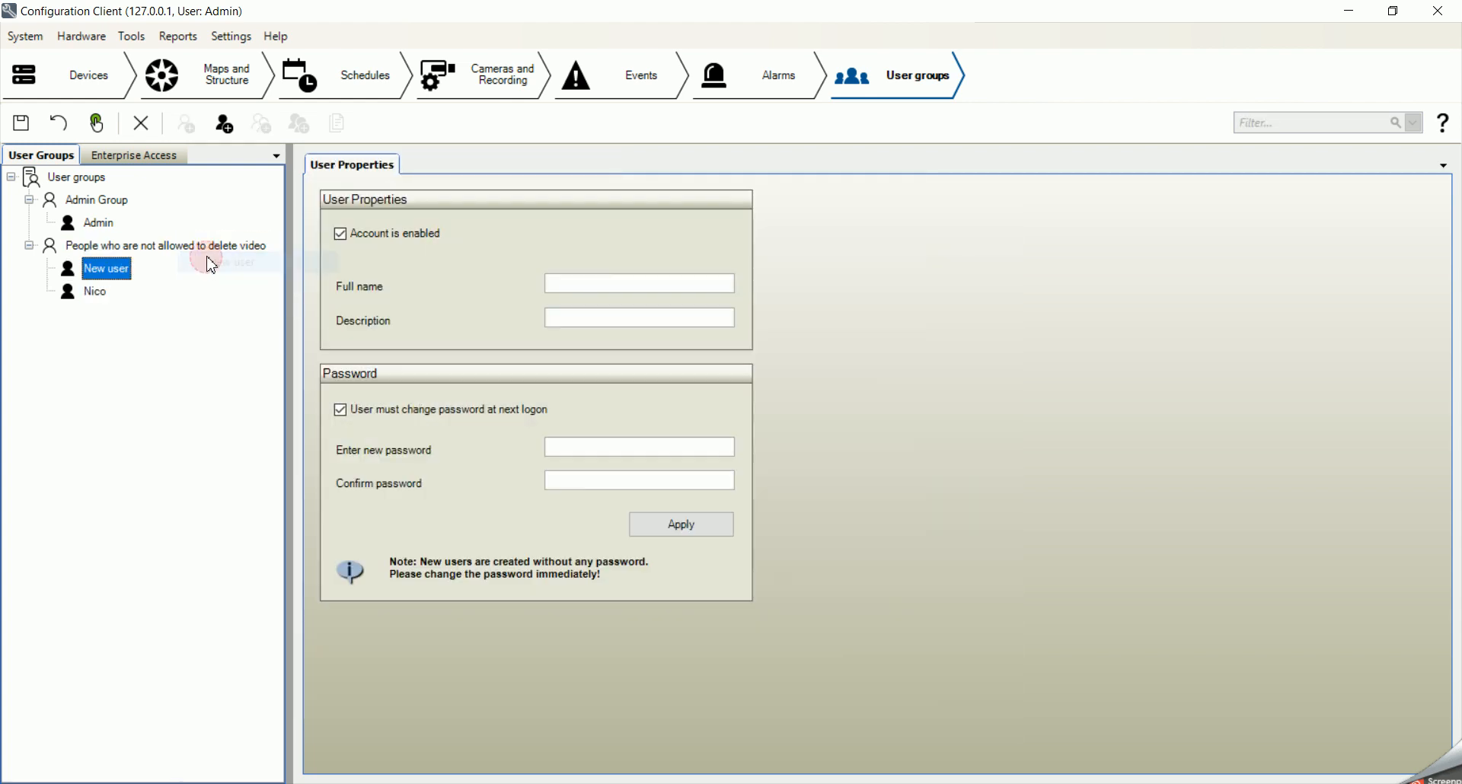
{"action": "left_click", "coordinate": [612, 286]}
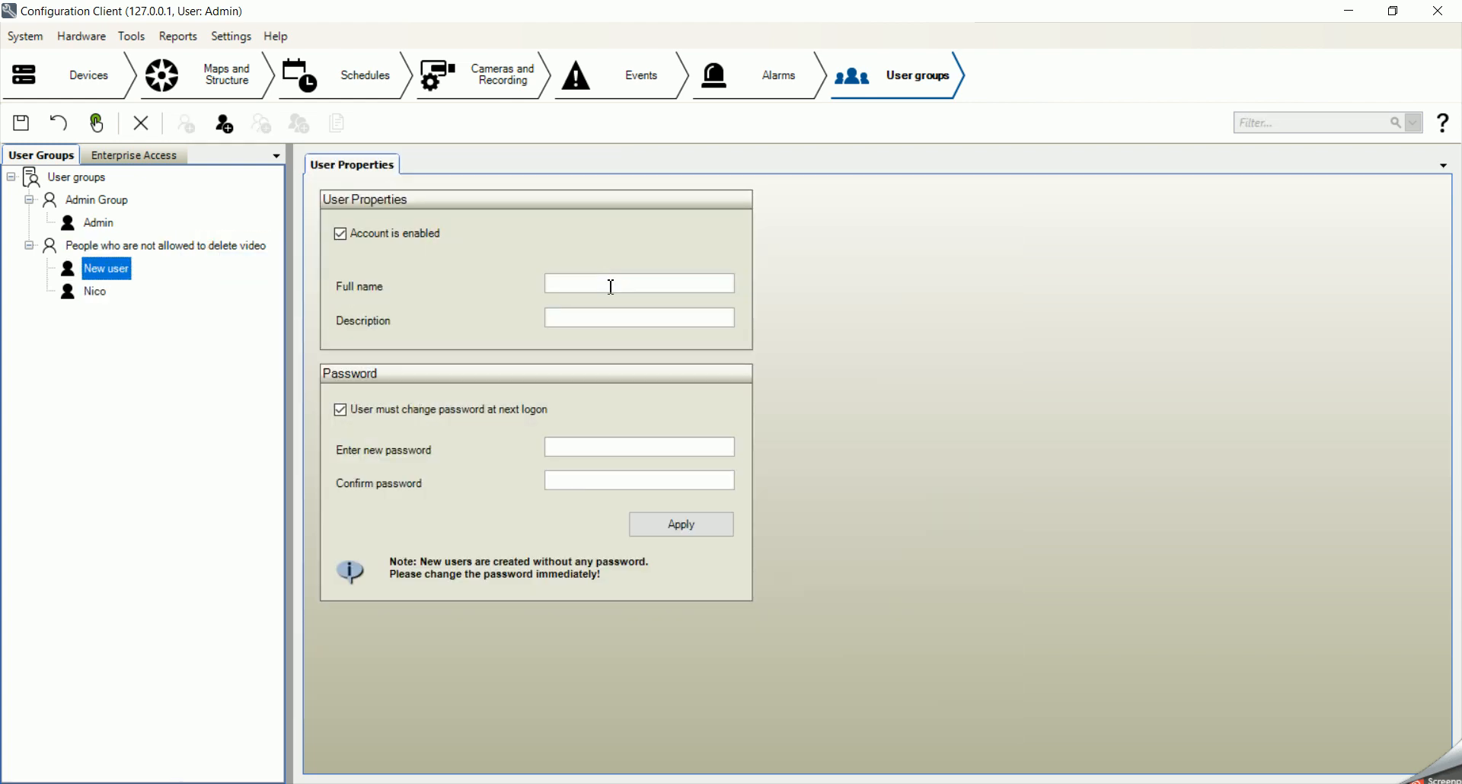
{"action": "type", "text": "Tommy"}
{"action": "right_click", "coordinate": [112, 264]}
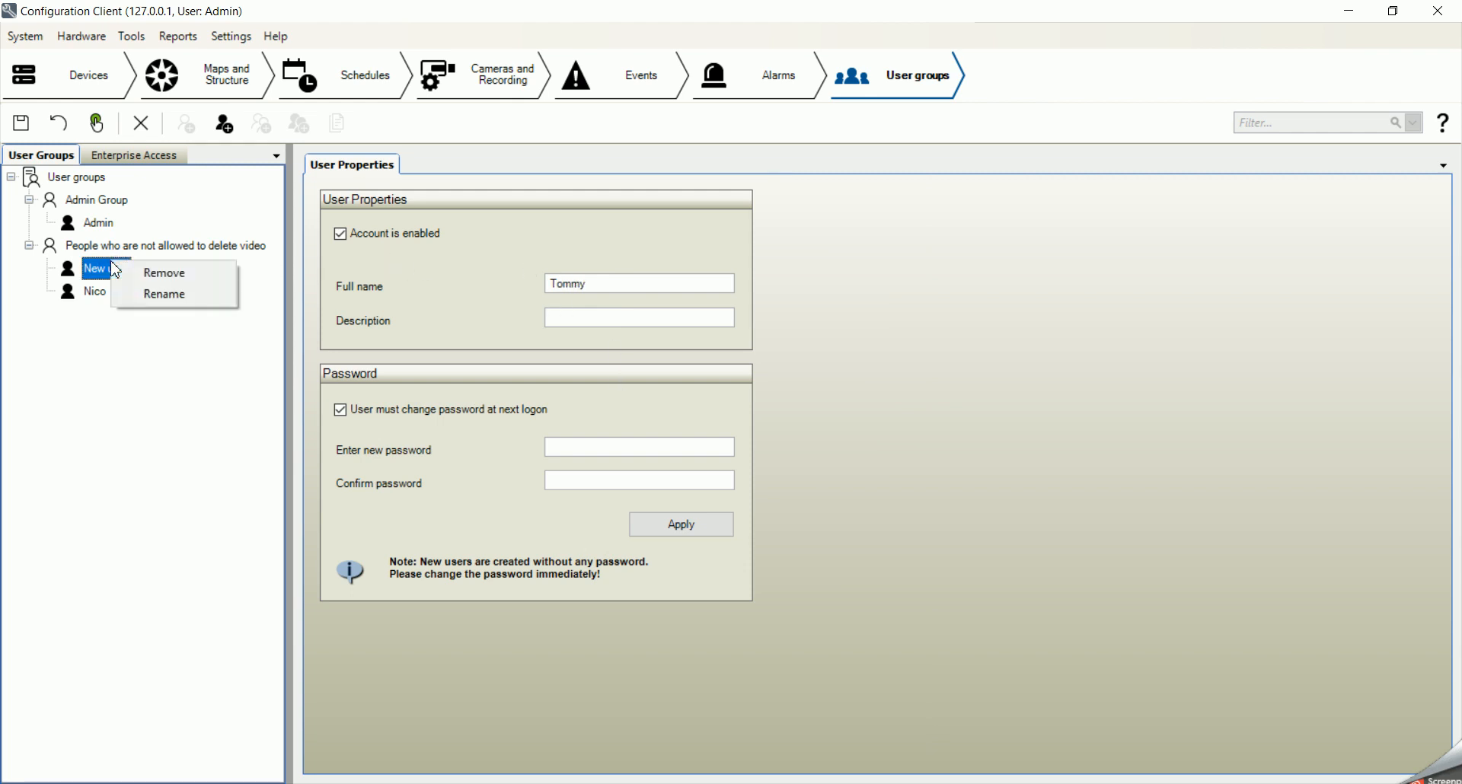
{"action": "left_click", "coordinate": [152, 295]}
{"action": "type", "text": "Tommy"}
Step: Enter and confirm the second user's account password, disable the forced change at next logon, and apply
{"action": "left_click", "coordinate": [573, 448]}
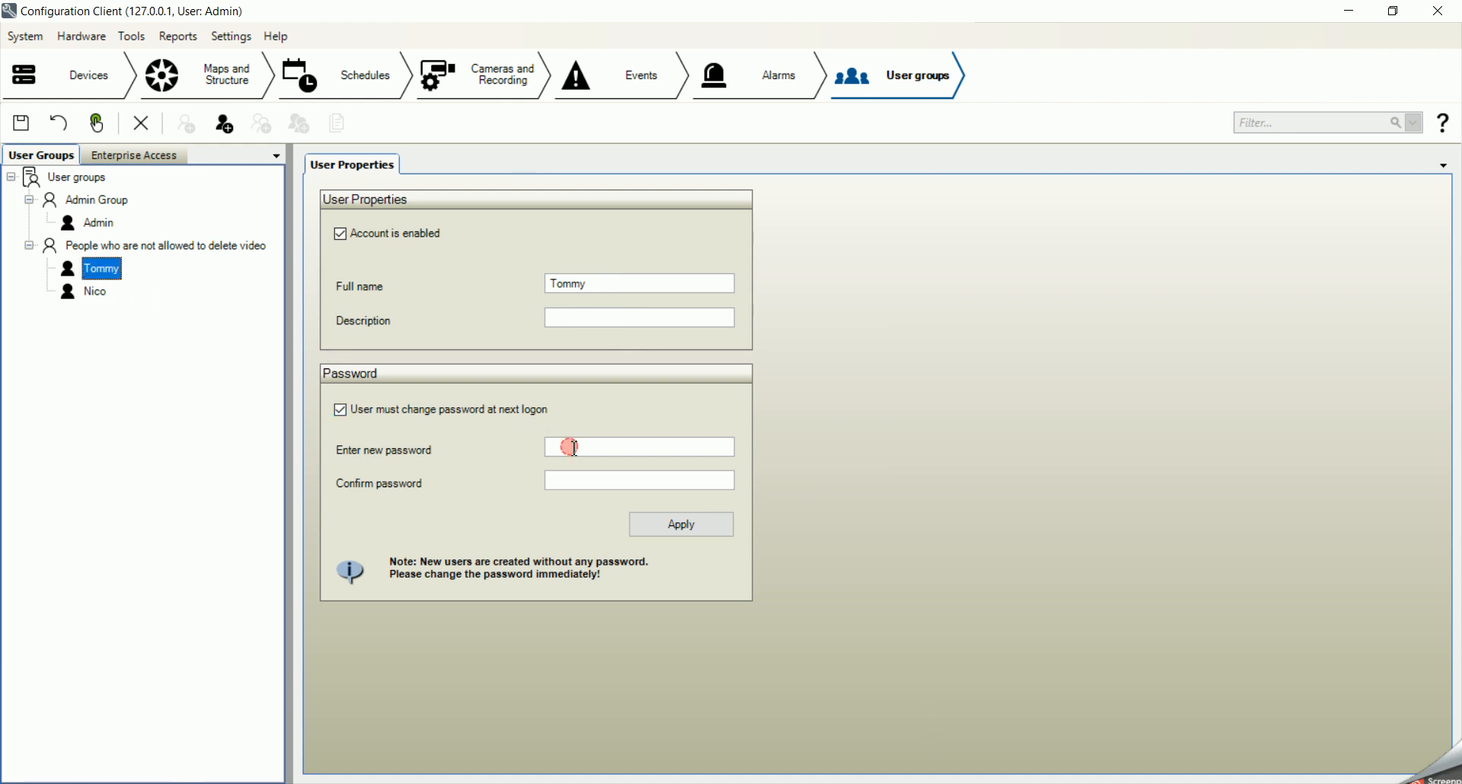
{"action": "type", "text": "****"}
{"action": "left_click", "coordinate": [592, 475]}
{"action": "type", "text": "**"}
{"action": "left_click", "coordinate": [340, 410]}
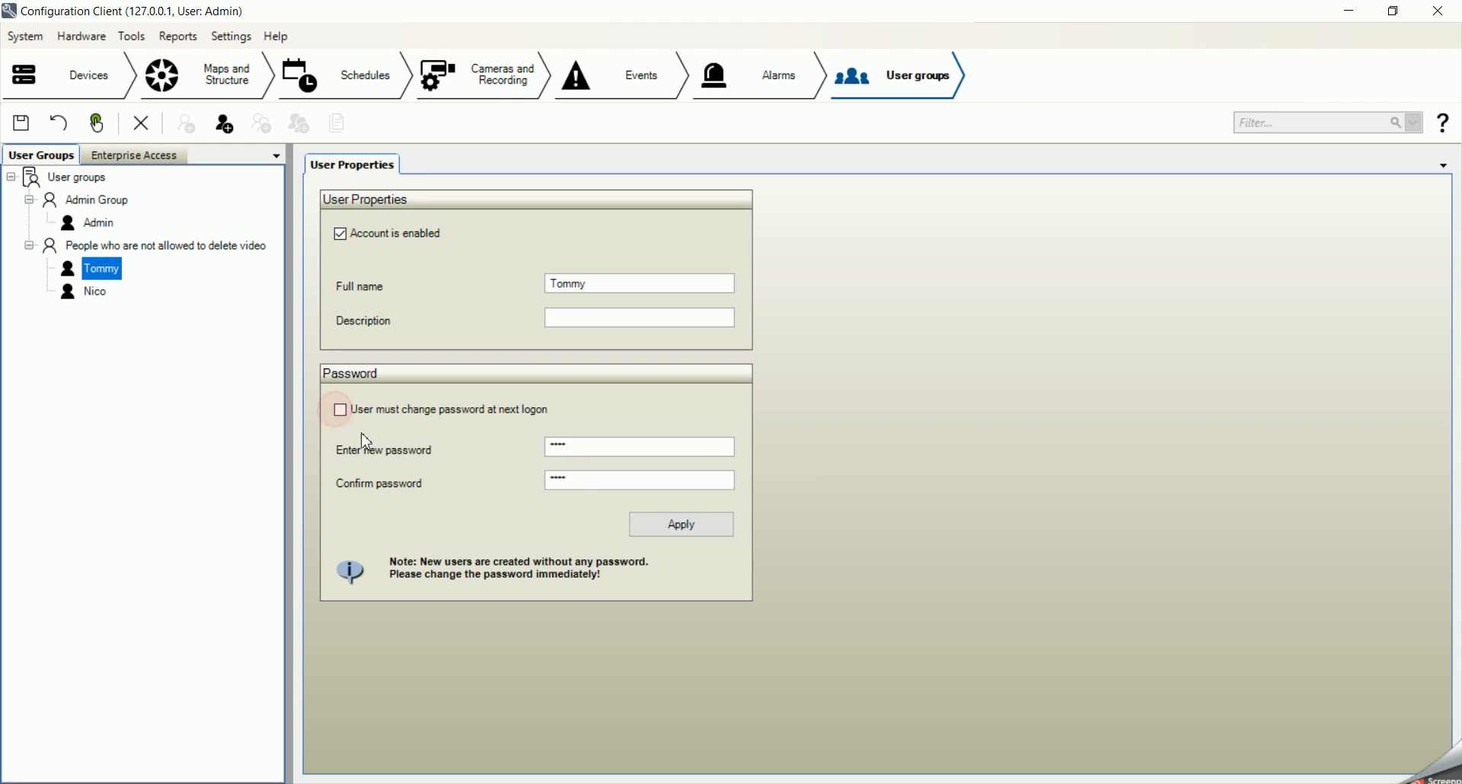
{"action": "left_click", "coordinate": [659, 531]}
{"action": "left_click", "coordinate": [788, 467]}
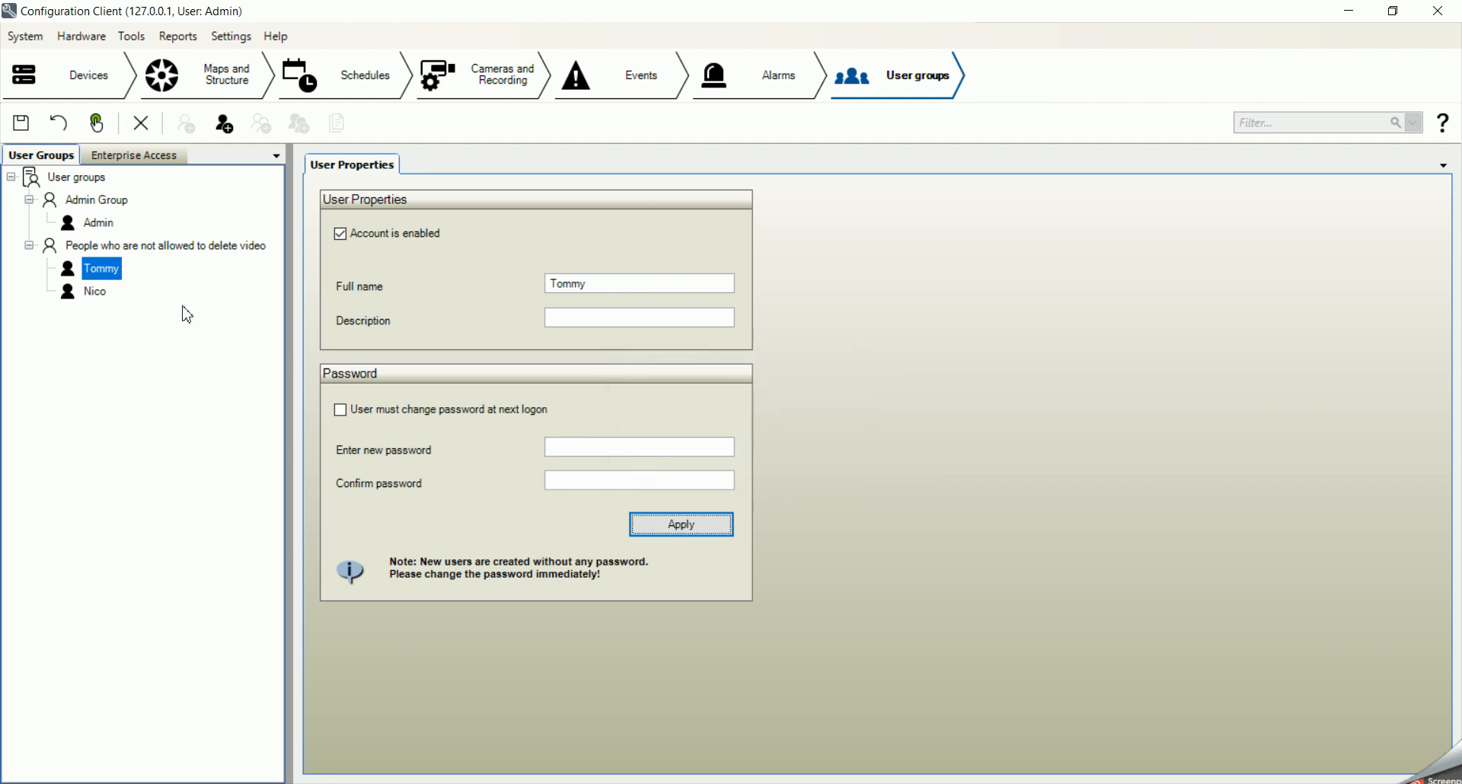
Step: Create another user group named "People who are allowed to delete video"
{"action": "right_click", "coordinate": [100, 181]}
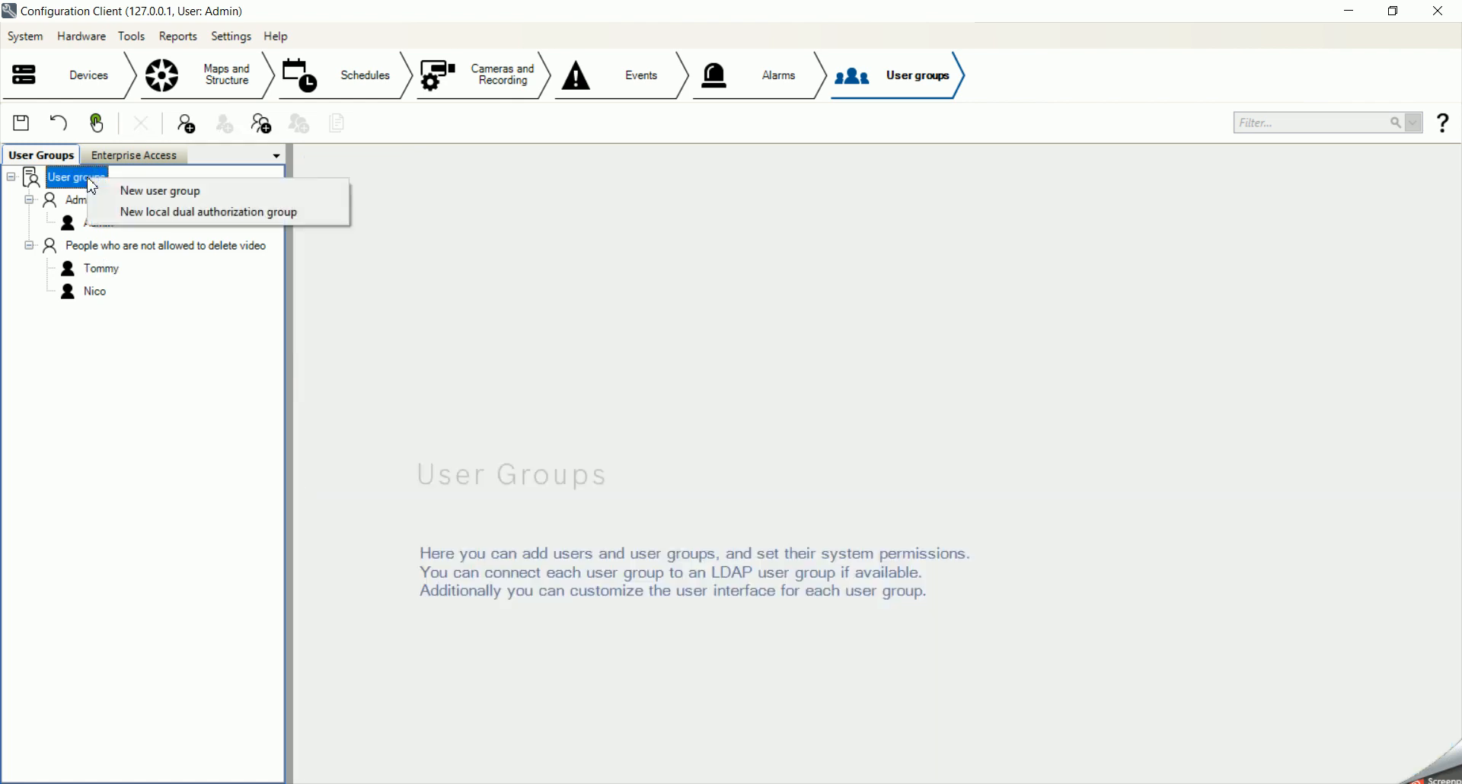
{"action": "left_click", "coordinate": [128, 188]}
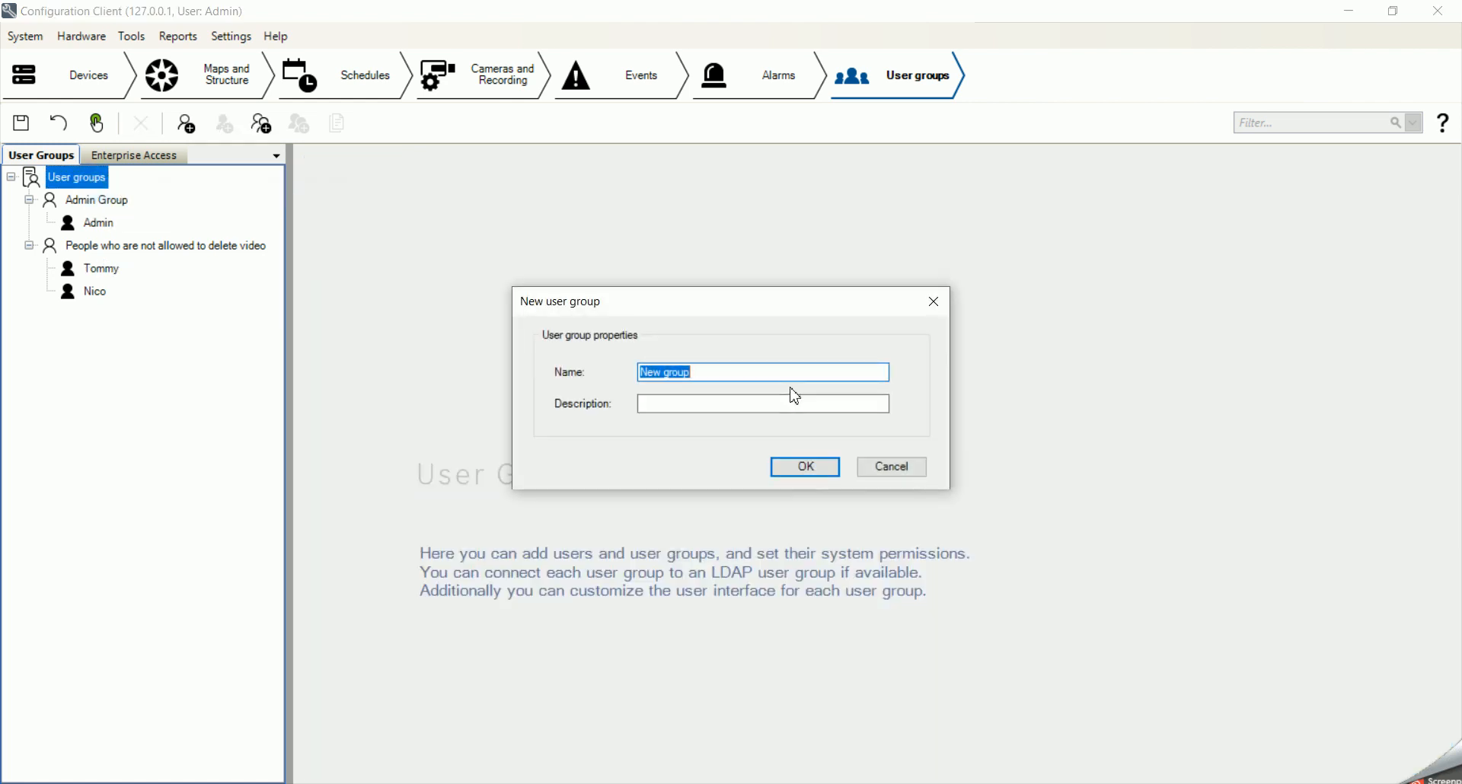
{"action": "type", "text": "Poep"}
{"action": "key", "text": "BackSpace"}
{"action": "key", "text": "BackSpace"}
{"action": "key", "text": "BackSpace"}
{"action": "key", "text": "BackSpace"}
{"action": "type", "text": "eople  who are allowed to dele"}
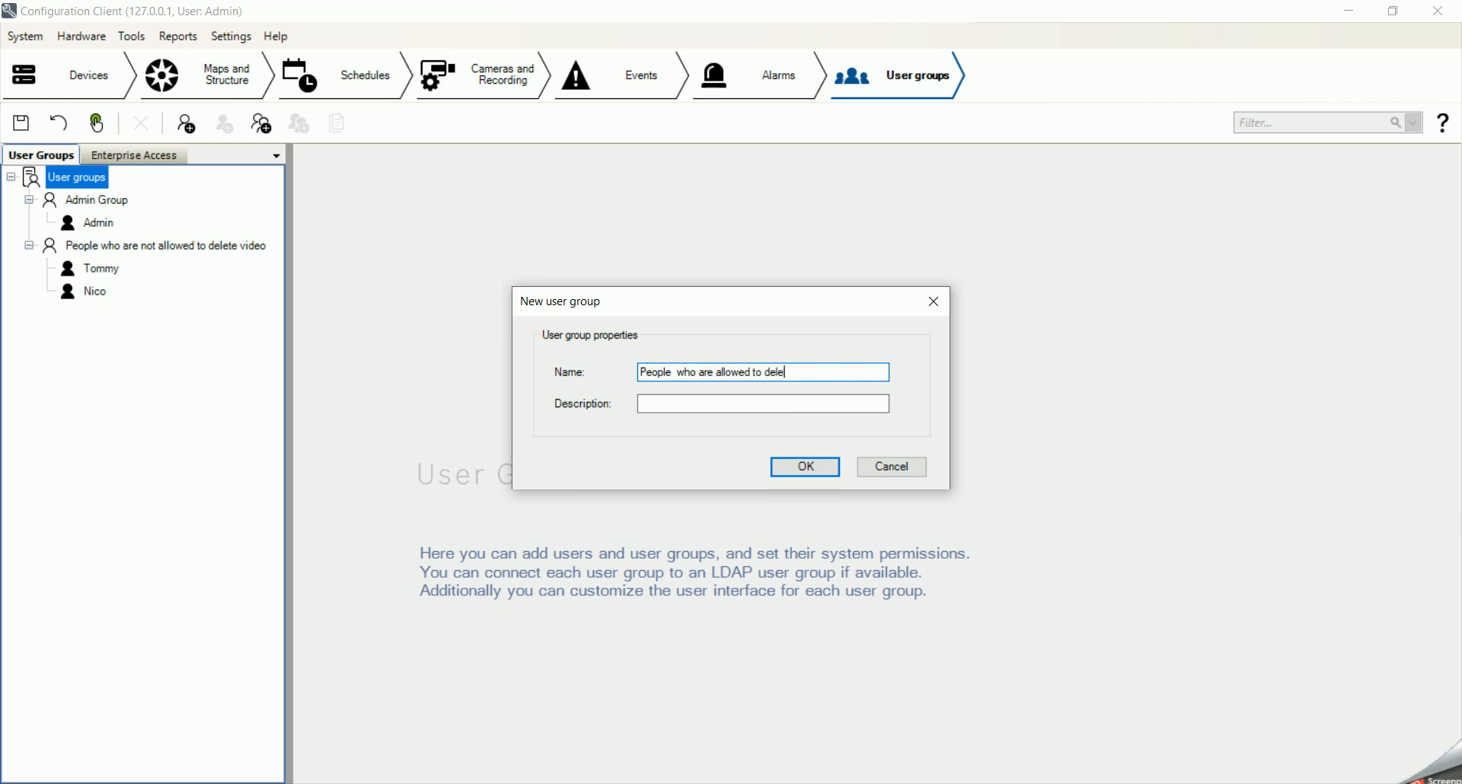
{"action": "type", "text": "te video"}
{"action": "left_click", "coordinate": [830, 471]}
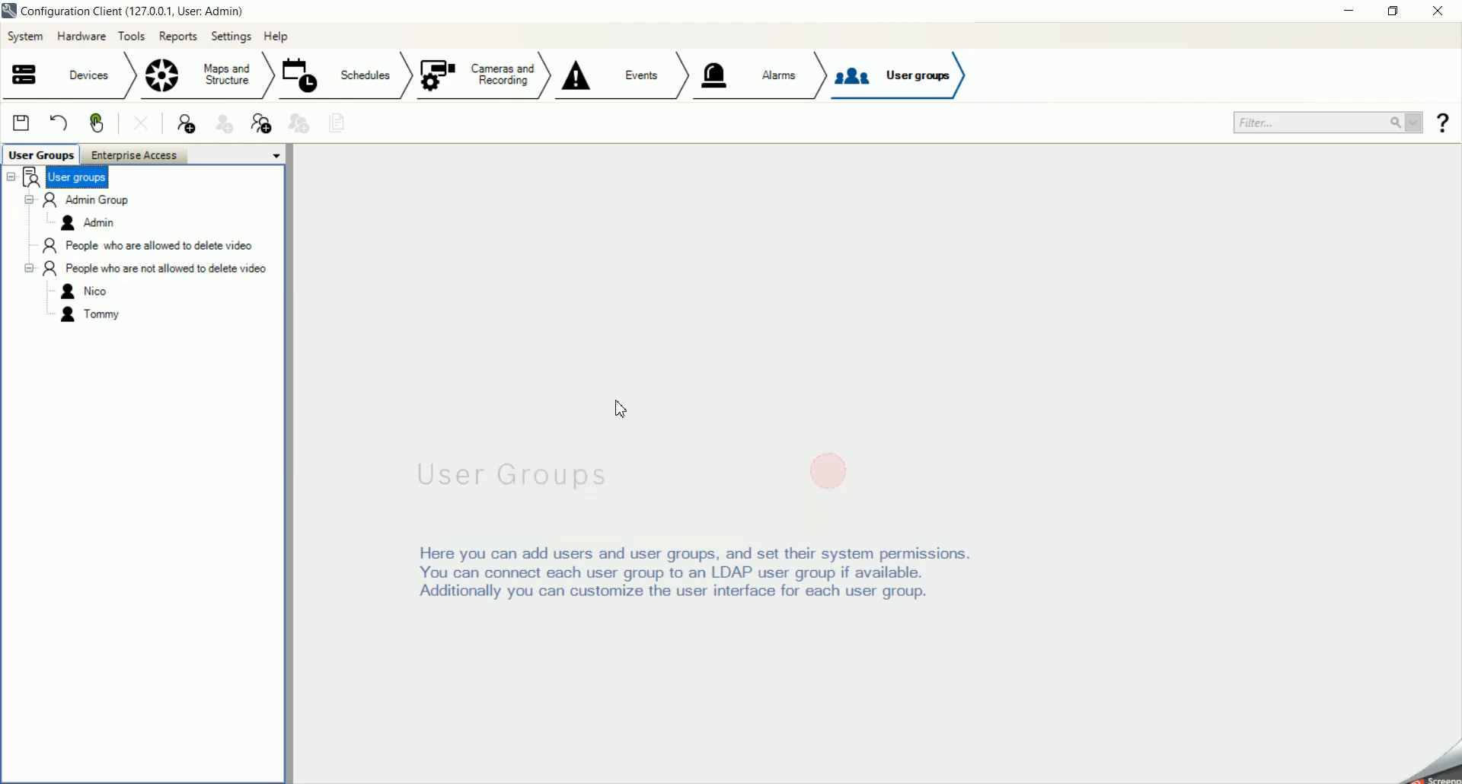
Step: Check the Delete video permission of the group allowed to delete video, disable its strong password and minimum length policies, and save
{"action": "left_click", "coordinate": [86, 254]}
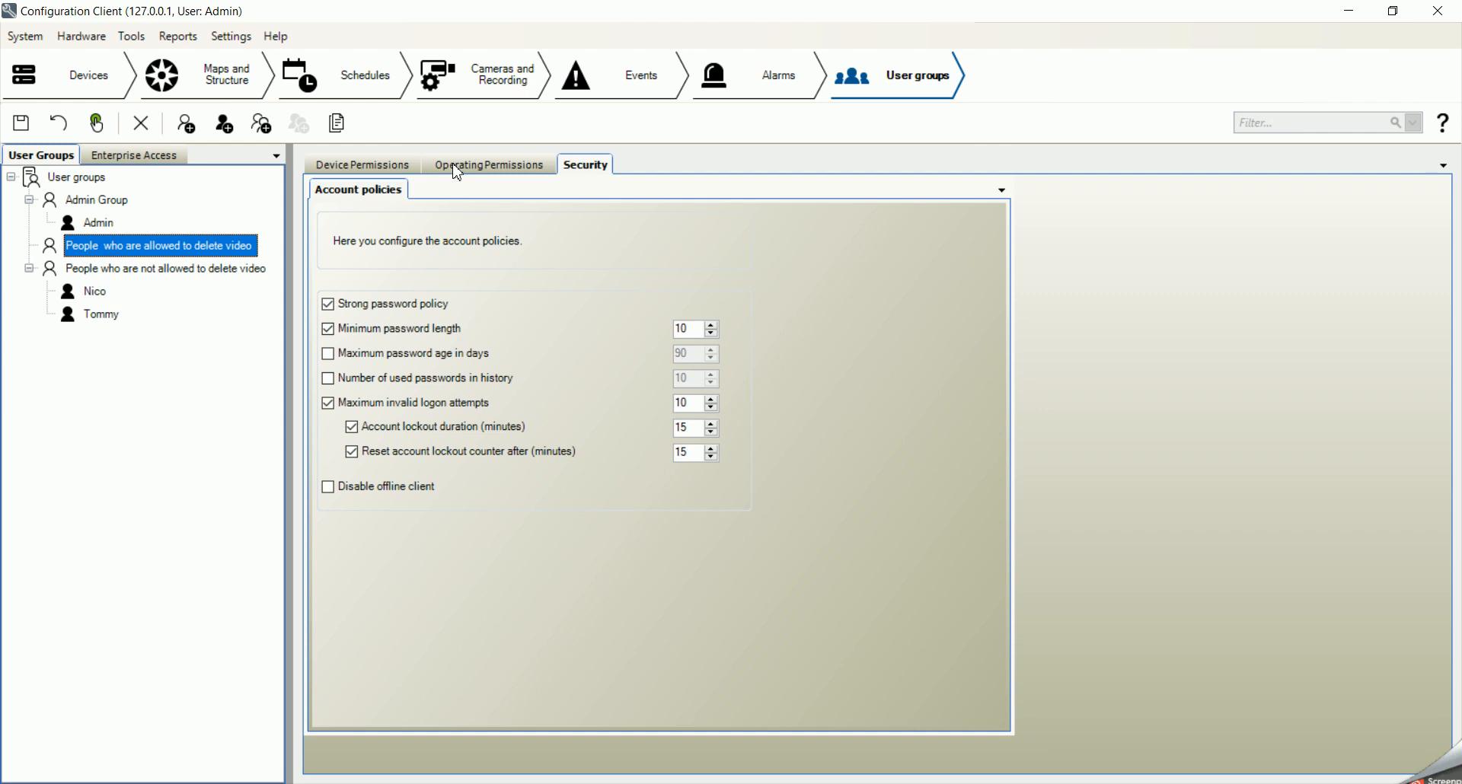
{"action": "left_click", "coordinate": [518, 166]}
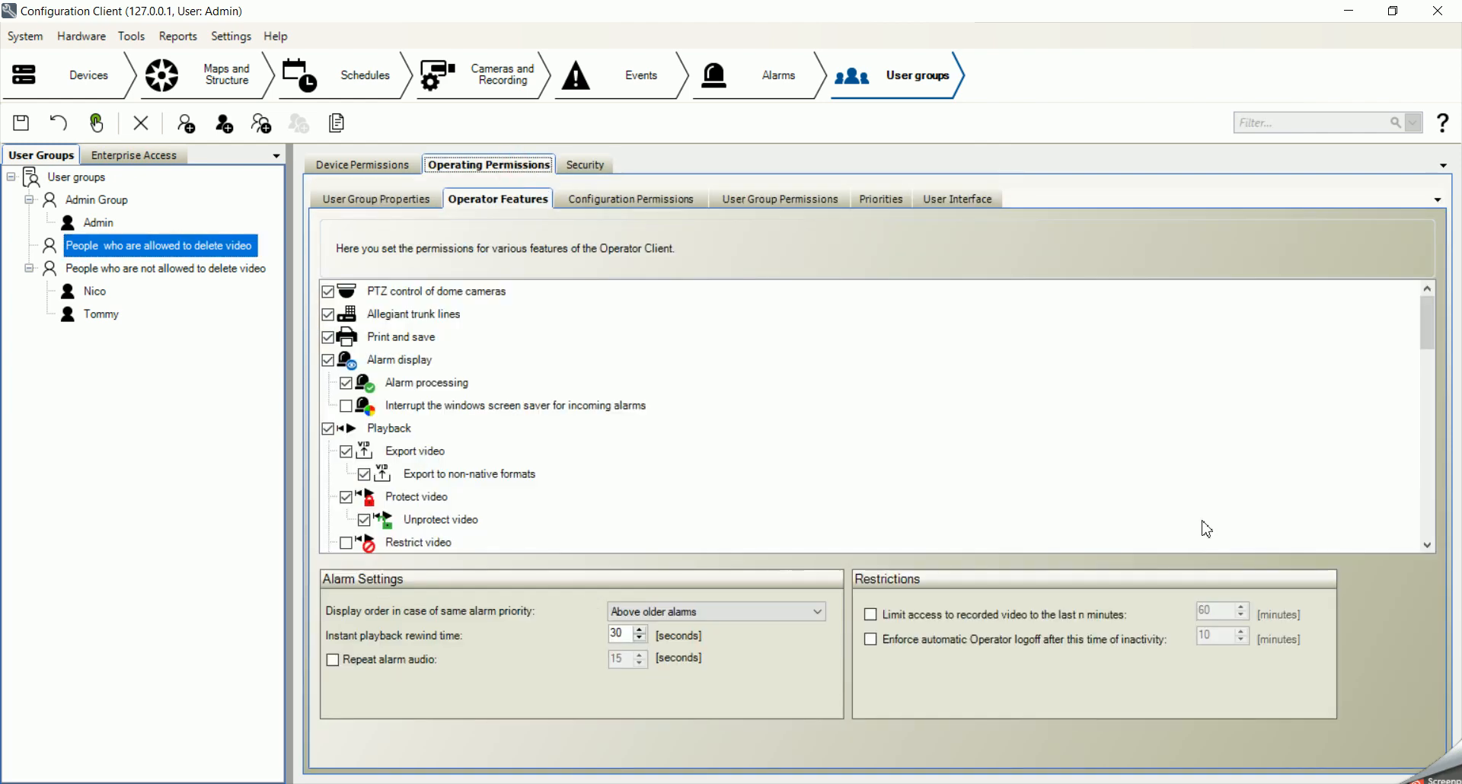
{"action": "left_click_drag", "start_coordinate": [1430, 346], "coordinate": [1433, 382]}
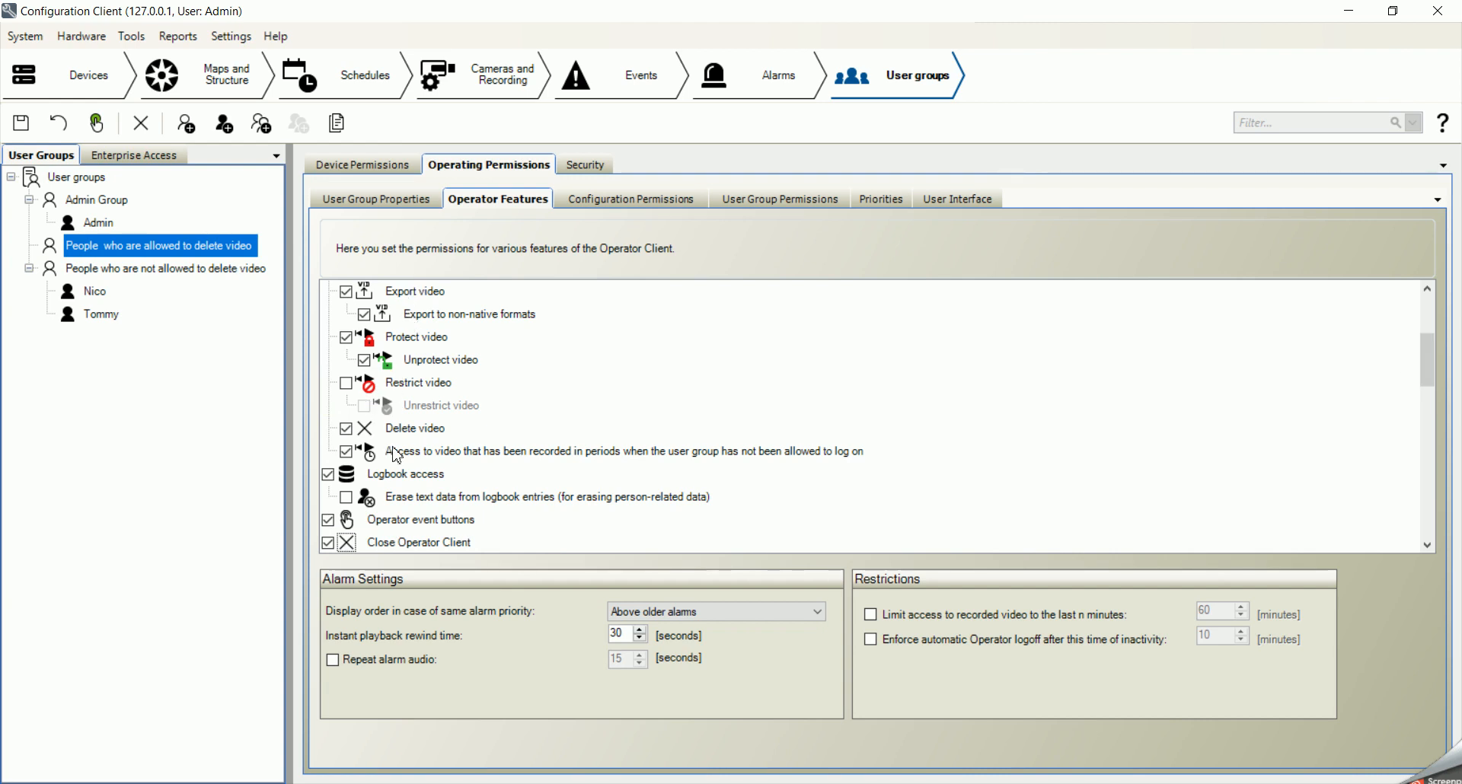
{"action": "left_click", "coordinate": [580, 174]}
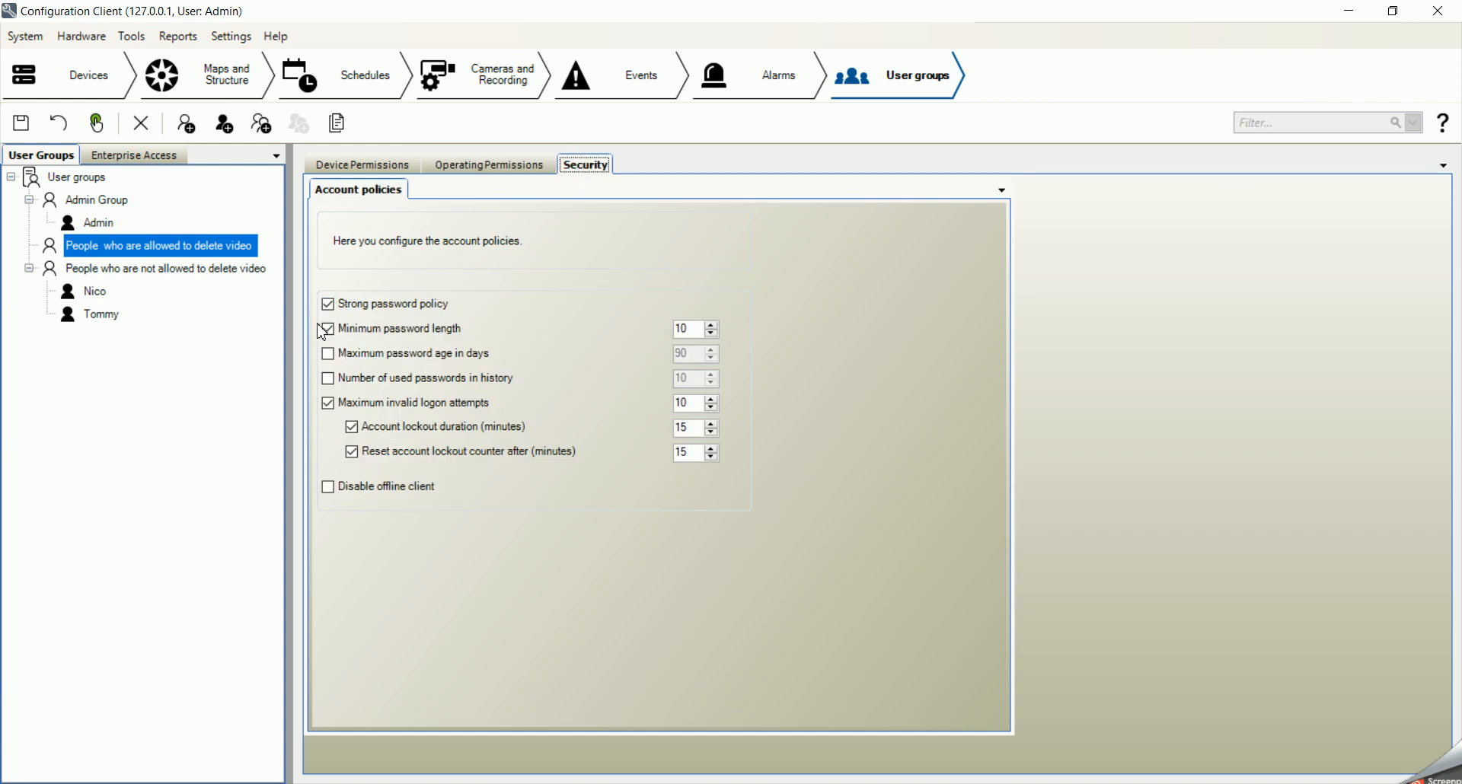
{"action": "left_click", "coordinate": [328, 306]}
{"action": "left_click", "coordinate": [328, 332]}
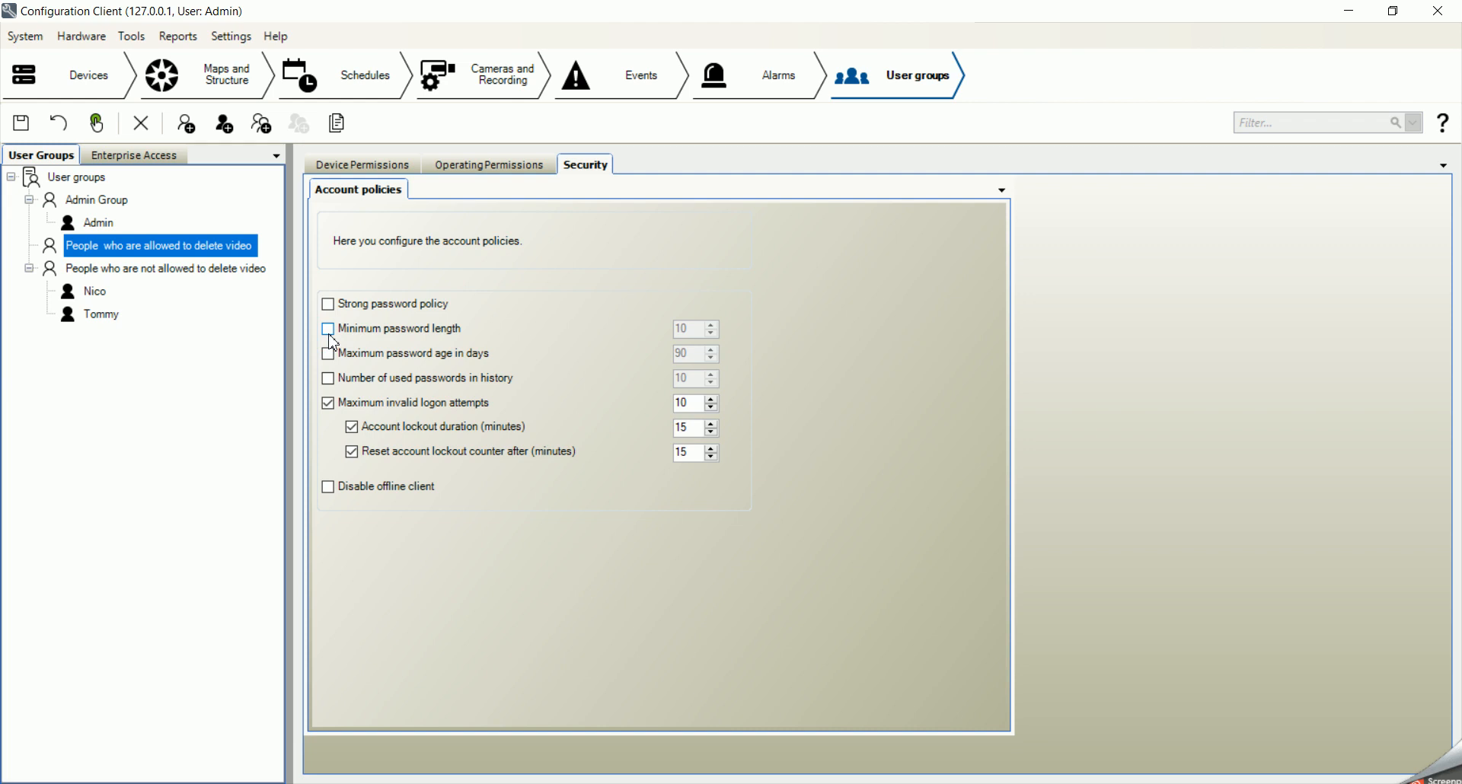
{"action": "left_click", "coordinate": [21, 122]}
Step: Add a new user to the group allowed to delete video and enter the person's name as full name
{"action": "right_click", "coordinate": [162, 245]}
{"action": "left_click", "coordinate": [204, 255]}
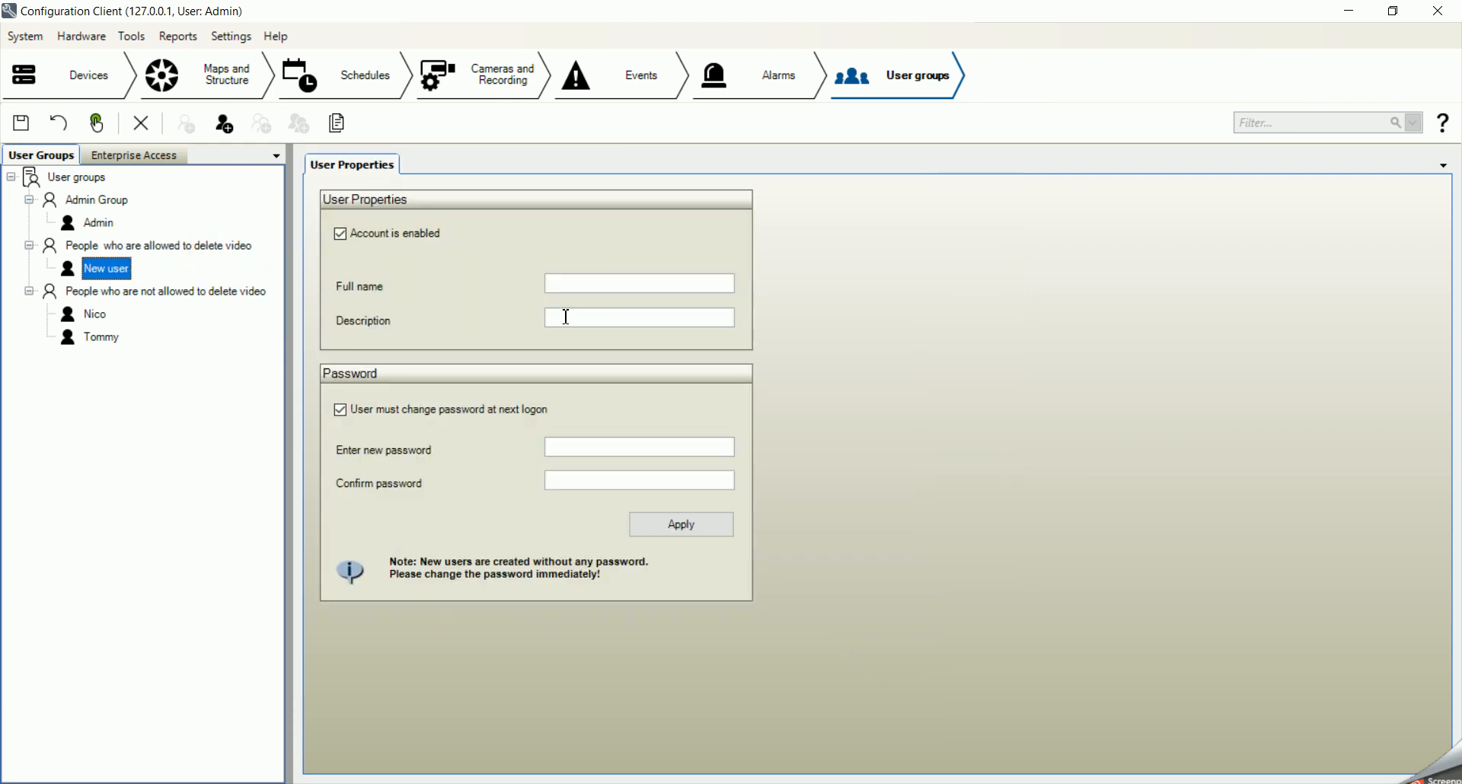
{"action": "left_click", "coordinate": [568, 281]}
{"action": "type", "text": "Peter"}
Step: Try to rename the new user in the group allowed to delete video to the person's name and save
{"action": "right_click", "coordinate": [111, 281]}
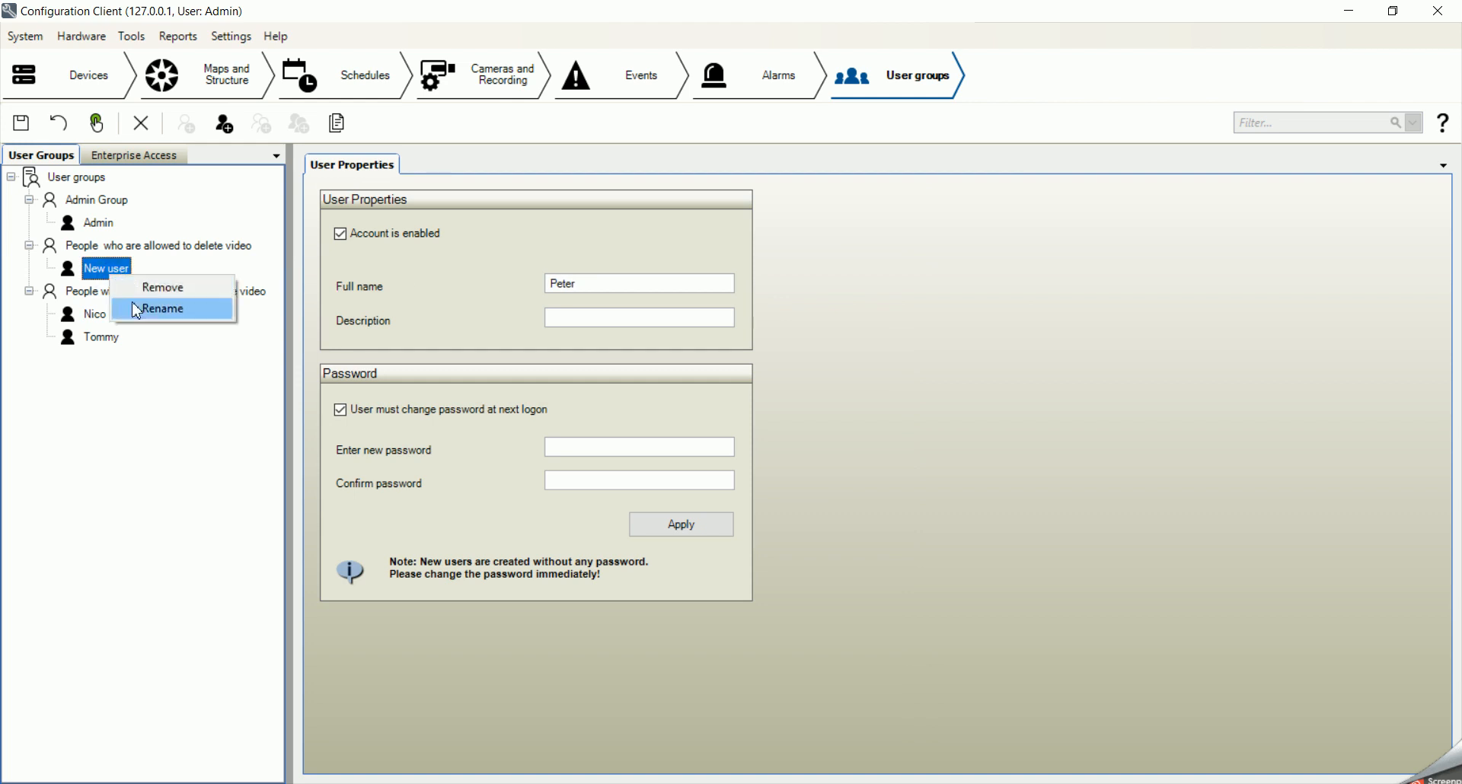
{"action": "left_click", "coordinate": [163, 309]}
{"action": "type", "text": "Pter"}
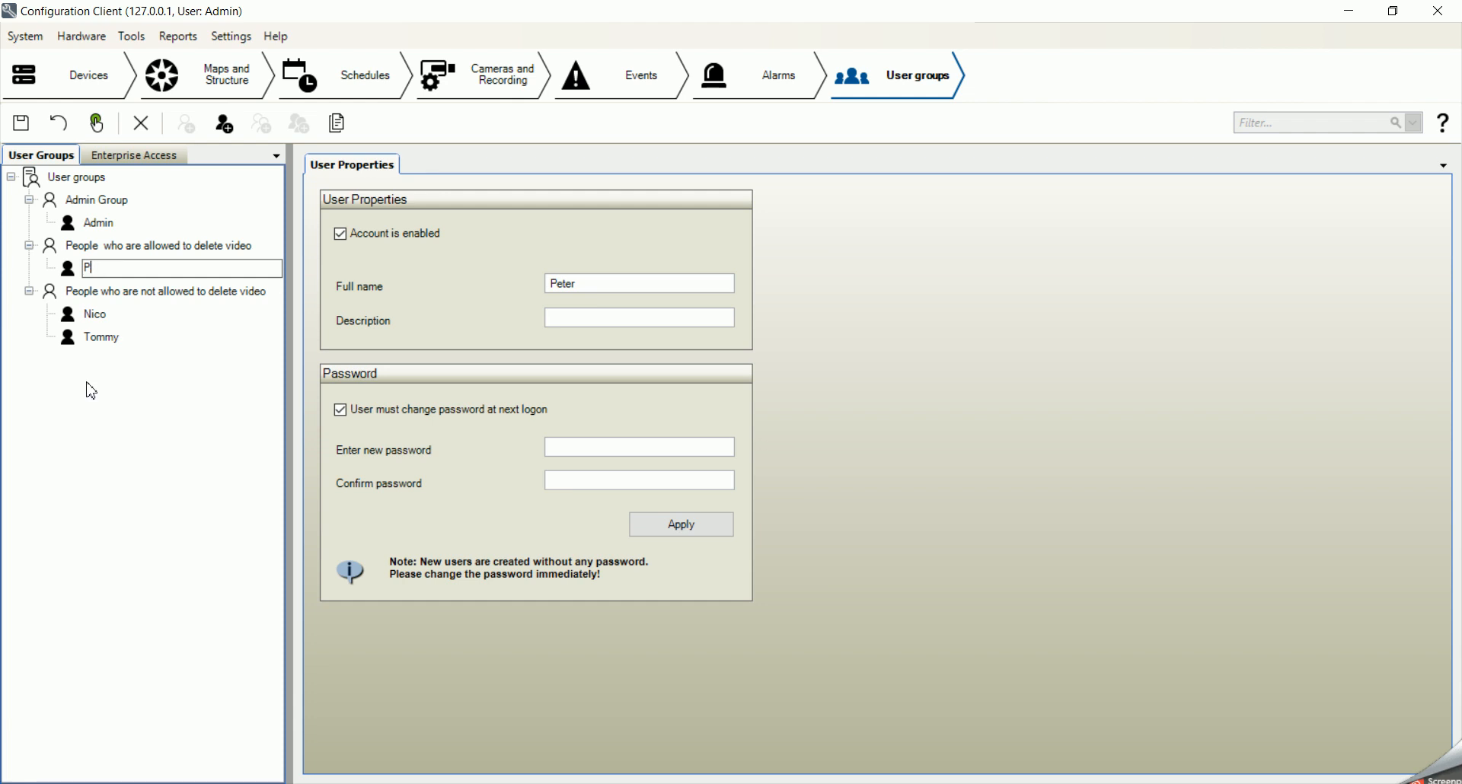
{"action": "key", "text": "Left"}
{"action": "key", "text": "Left"}
{"action": "key", "text": "Left"}
{"action": "type", "text": "e"}
{"action": "left_click", "coordinate": [23, 127]}
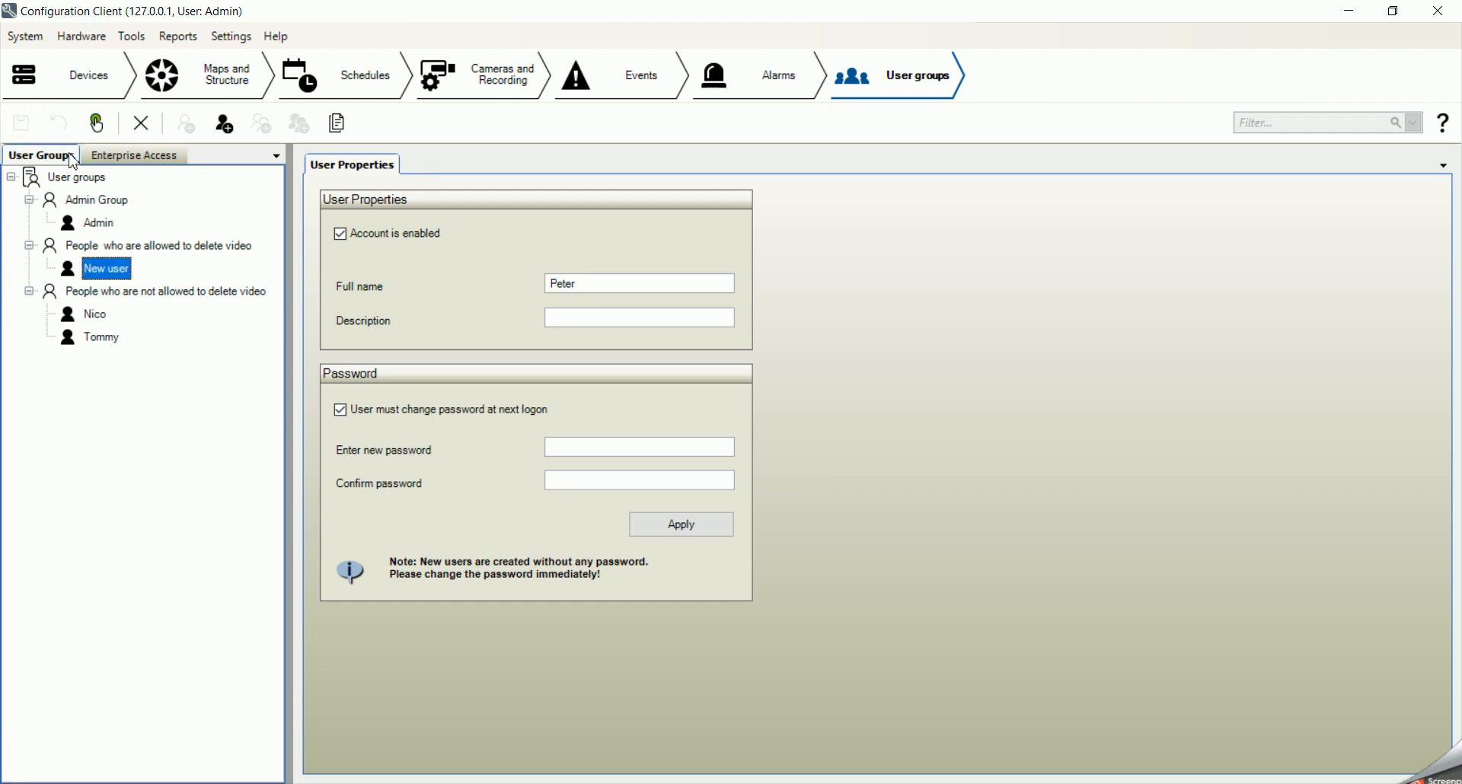
Step: Rename the new user with the person's name, commit the entry, and save the configuration
{"action": "left_click", "coordinate": [104, 270]}
{"action": "right_click", "coordinate": [103, 270]}
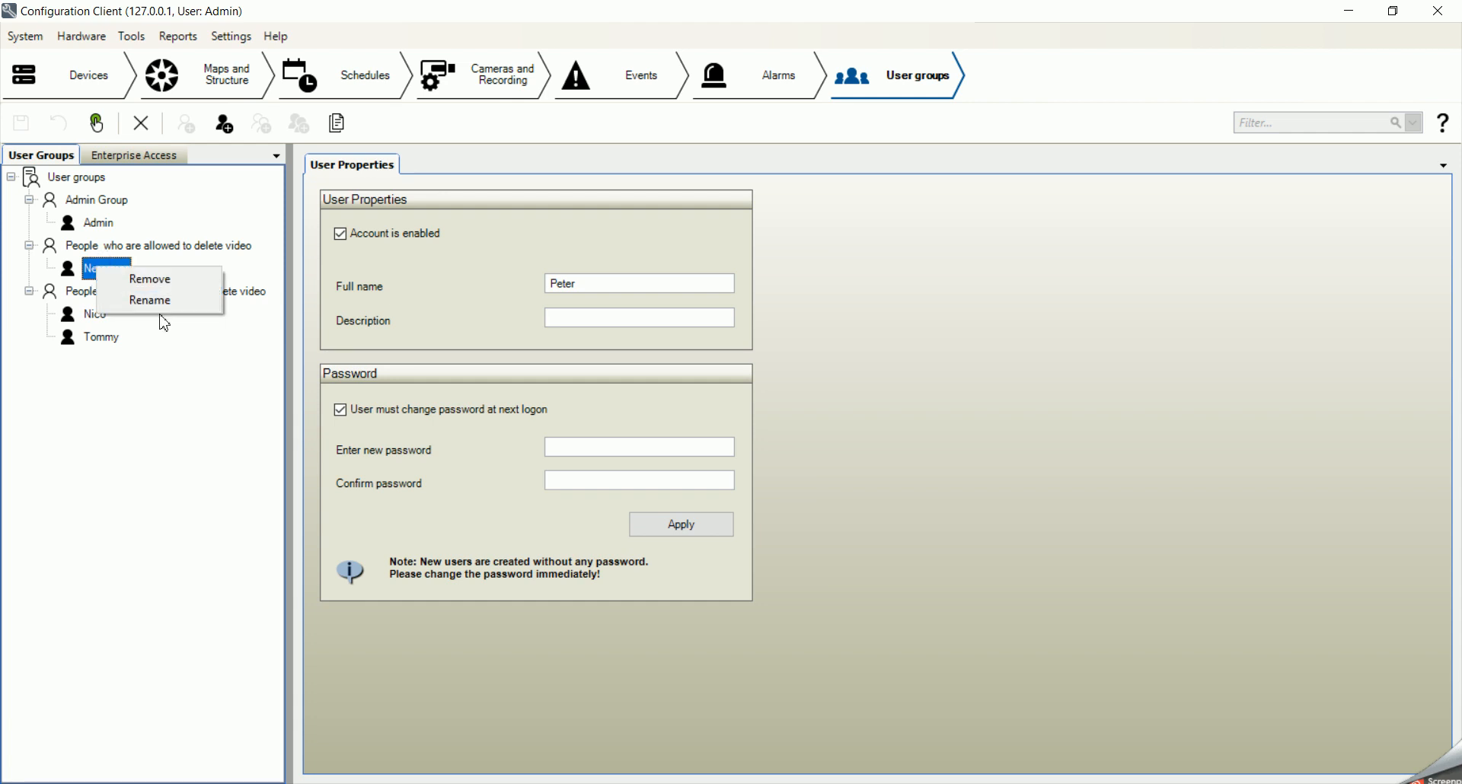
{"action": "left_click", "coordinate": [159, 301]}
{"action": "type", "text": "Peter"}
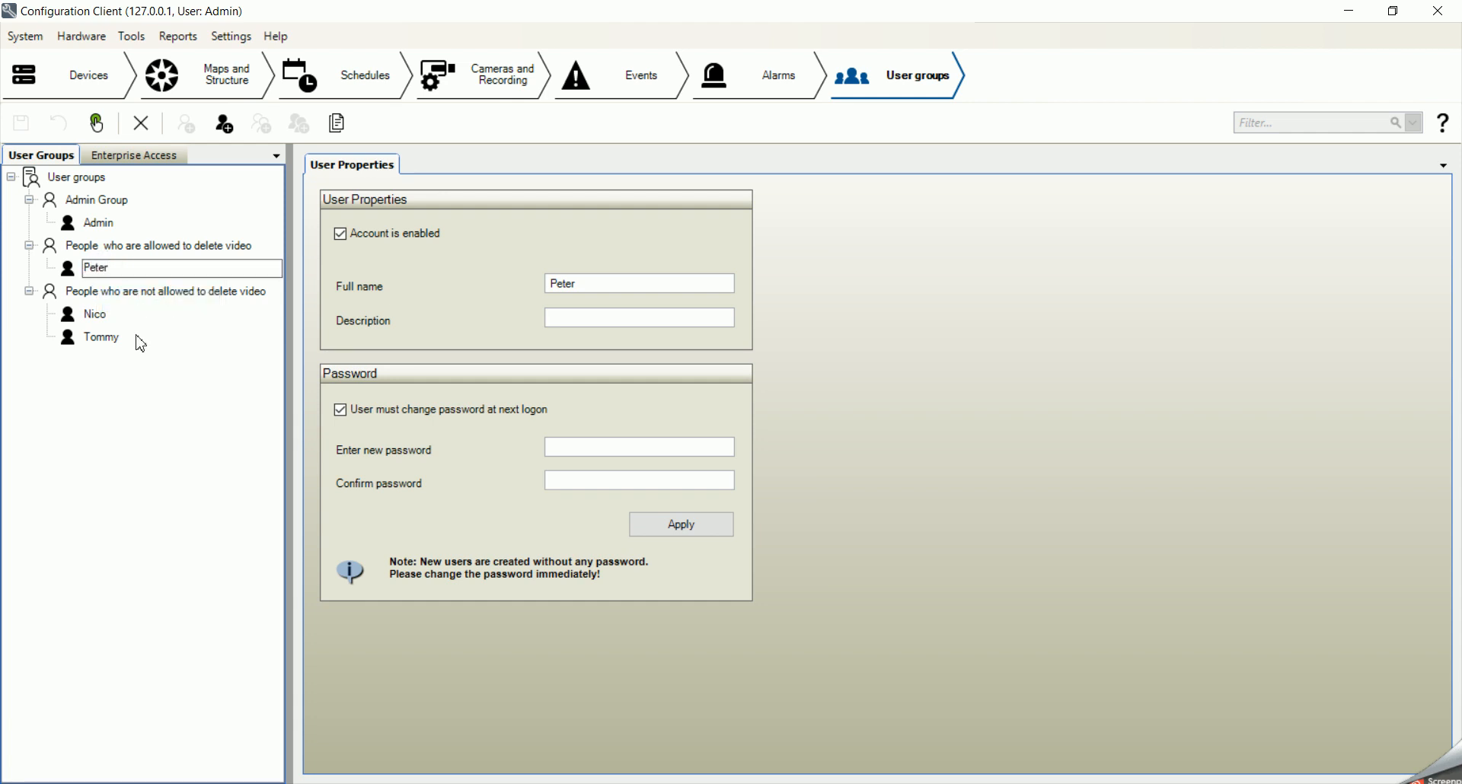
{"action": "key", "text": "Return"}
{"action": "left_click", "coordinate": [122, 291]}
{"action": "left_click", "coordinate": [22, 122]}
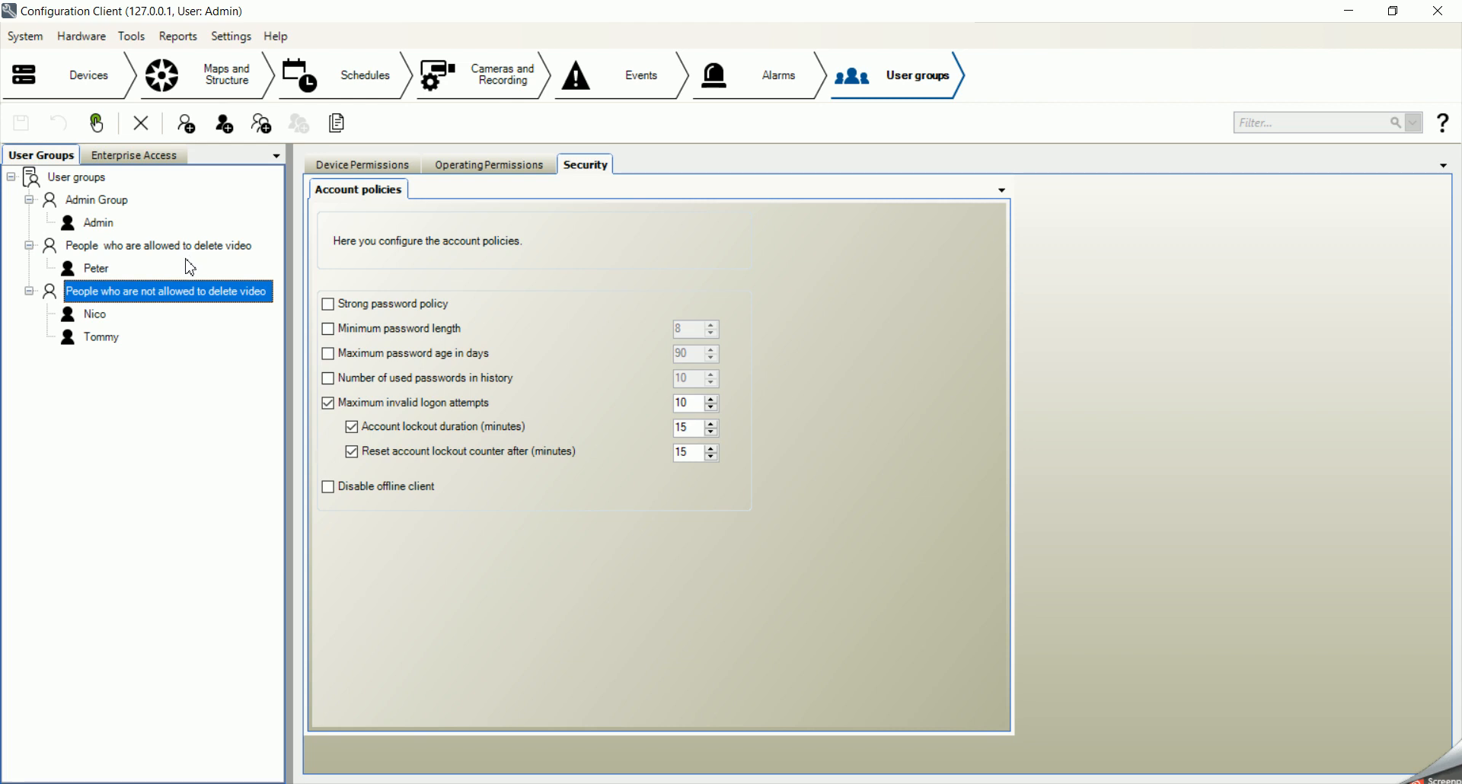
Step: Activate the configuration with the description "New users added"
{"action": "left_click", "coordinate": [107, 135]}
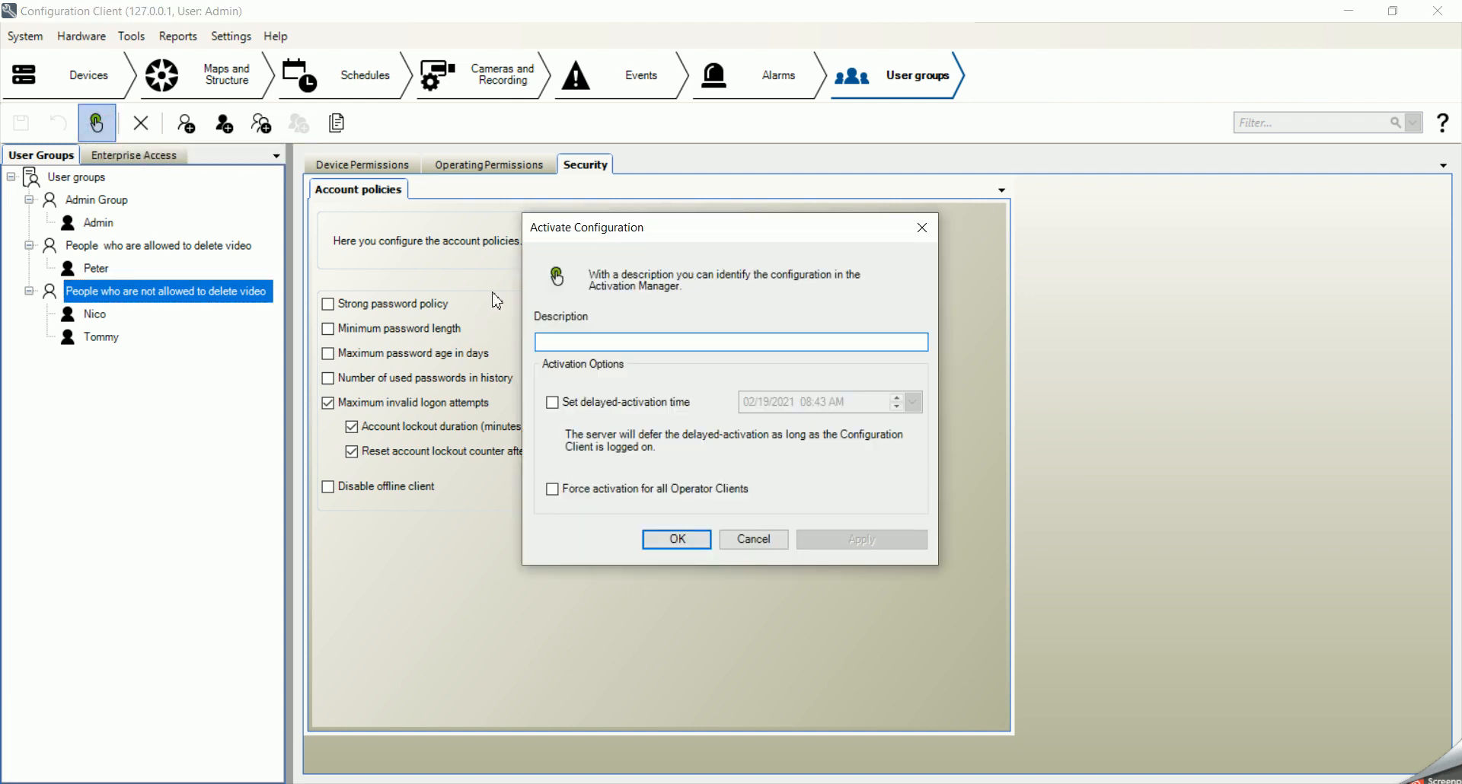
{"action": "left_click", "coordinate": [560, 339]}
{"action": "type", "text": "New users added"}
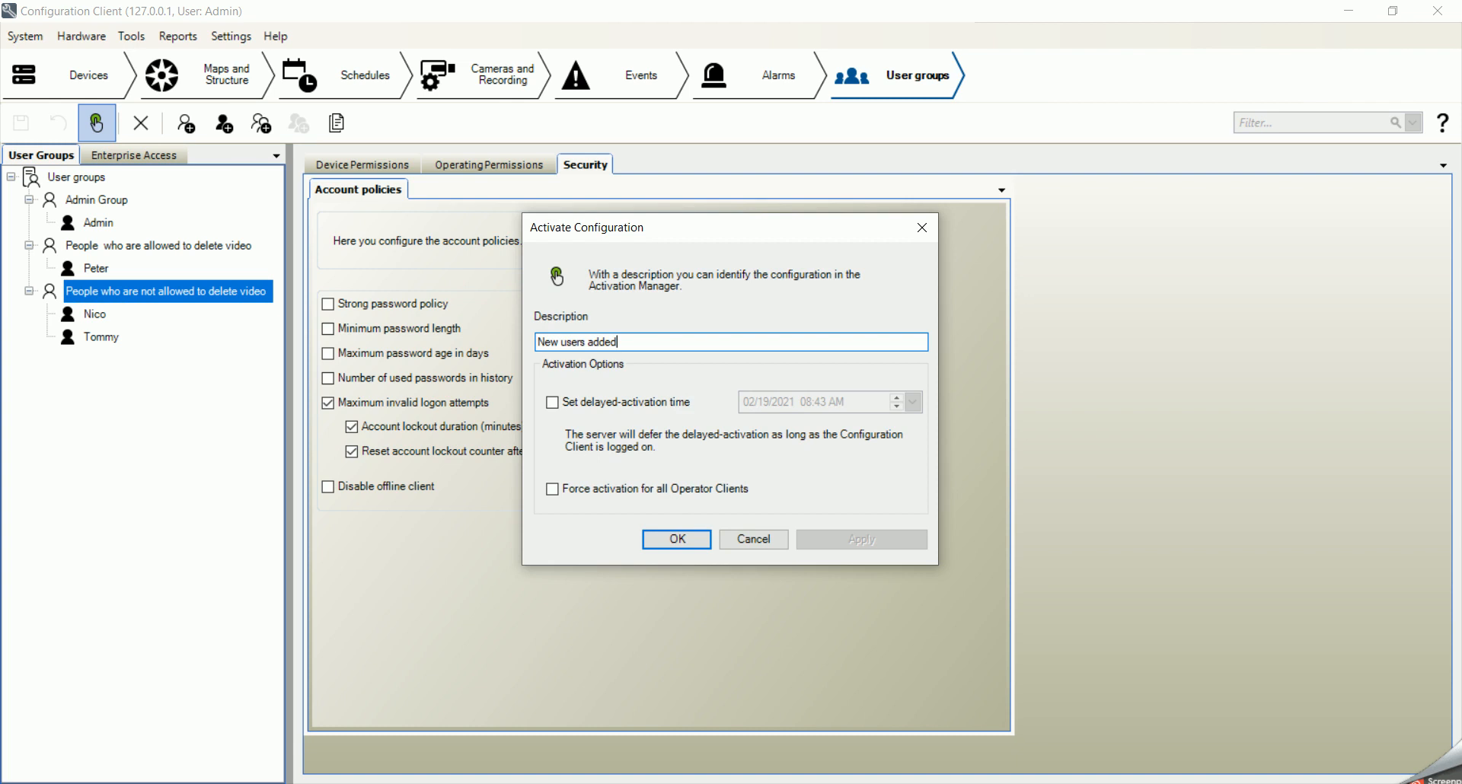